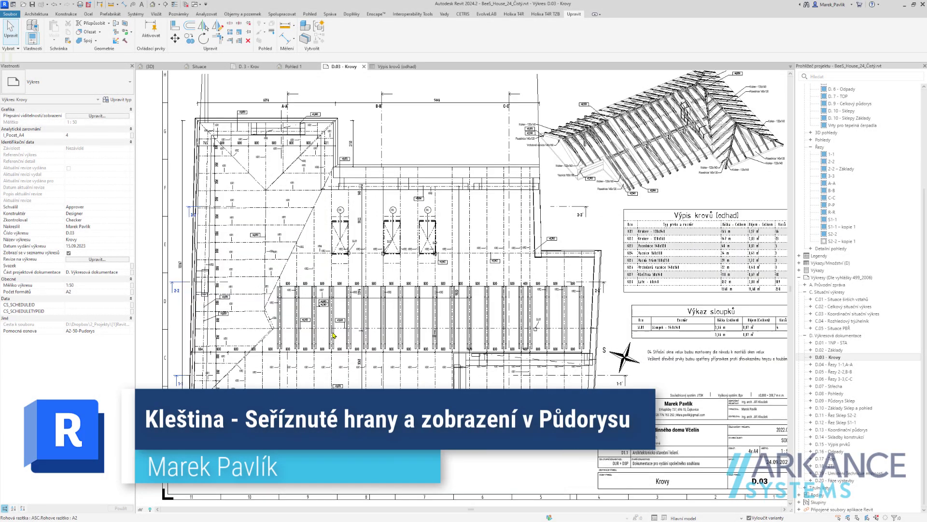
# Step: Review the rafter bays on sheet D.03 - Krovy, then switch to the 3D roof framing view
pyautogui.scroll(2, 333, 334)
pyautogui.scroll(2, 336, 343)
pyautogui.scroll(2, 338, 353)
pyautogui.scroll(2, 344, 369)
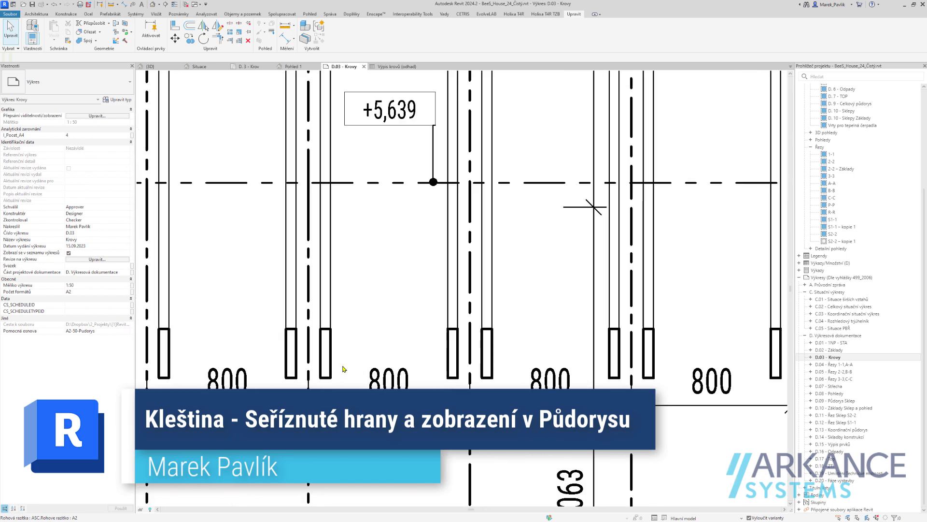
pyautogui.scroll(-3, 424, 342)
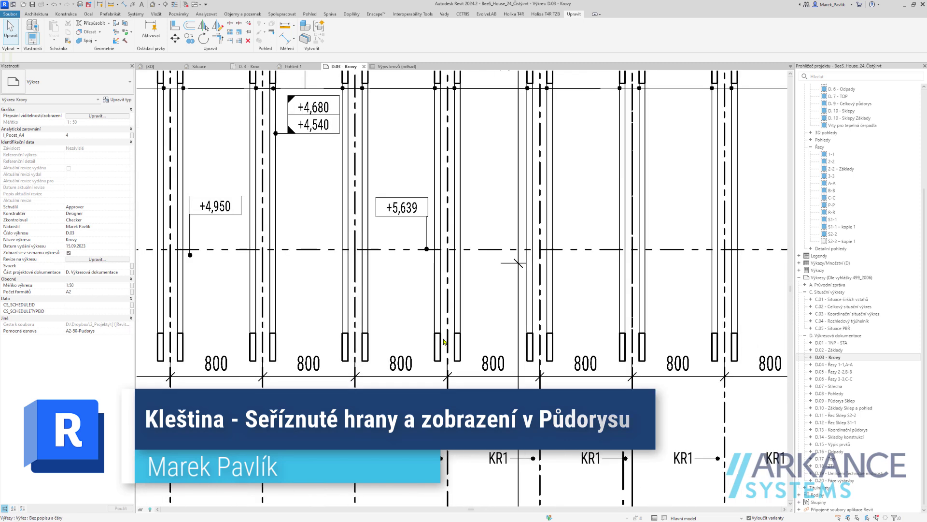
pyautogui.moveTo(701, 338); pyautogui.dragTo(473, 329, button='middle')
pyautogui.scroll(-1, 510, 333)
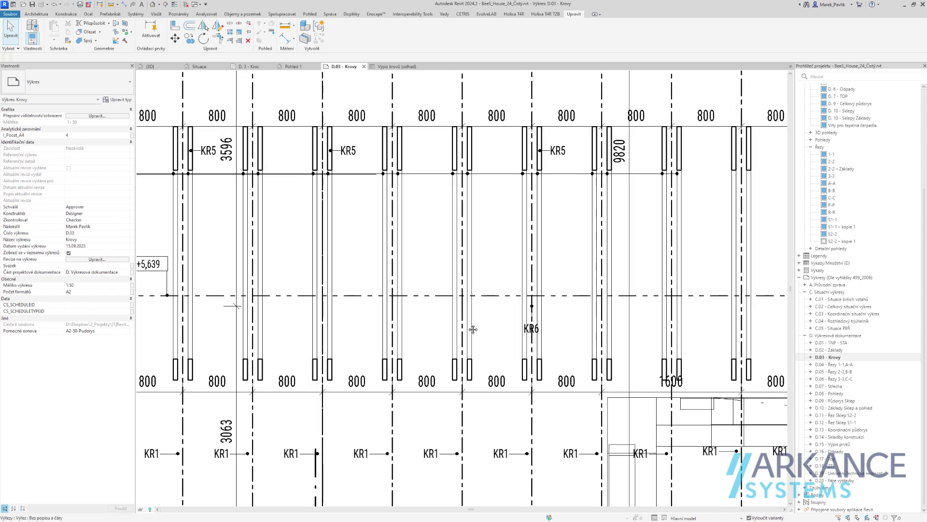
pyautogui.click(153, 6)
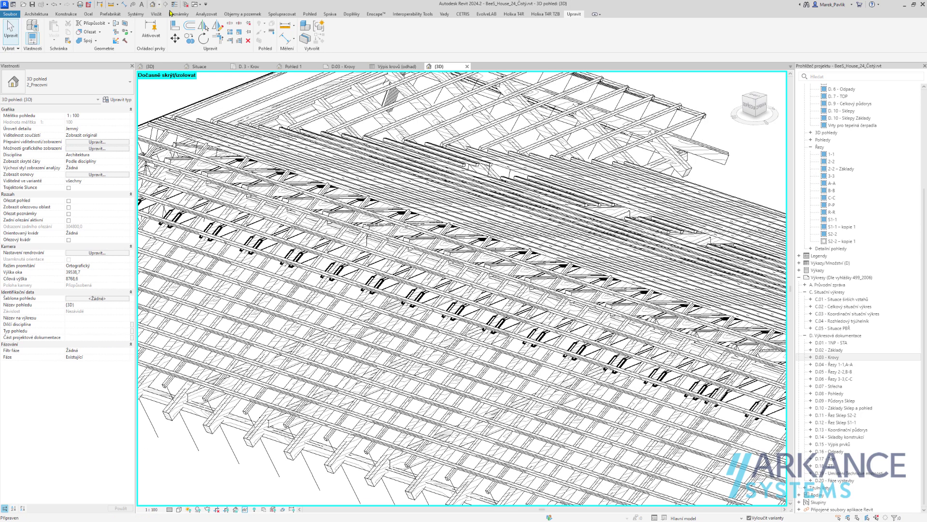
# Step: Select all collar ties of this type with SA and isolate them with HI
pyautogui.click(465, 310)
pyautogui.keyDown('shift'); pyautogui.moveTo(465, 311); pyautogui.dragTo(463, 271, button='middle'); pyautogui.keyUp('shift')
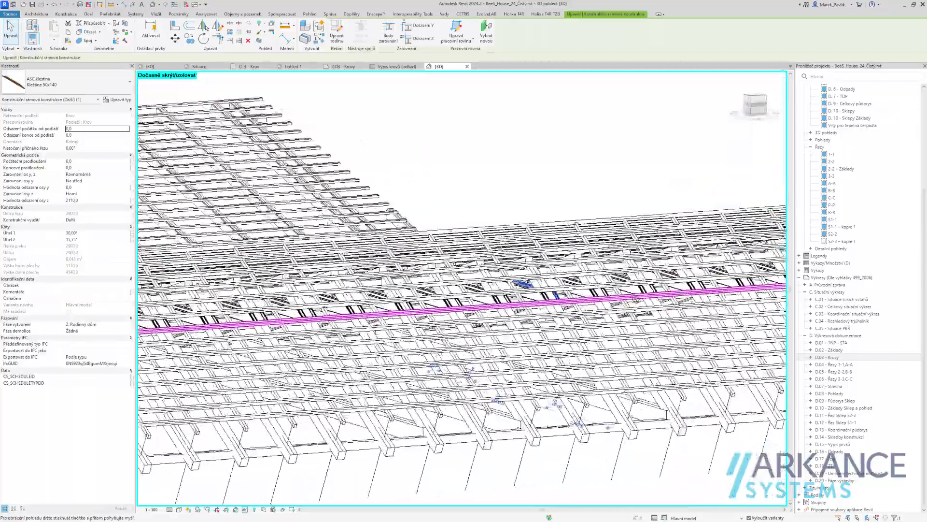
pyautogui.keyDown('shift'); pyautogui.moveTo(475, 313); pyautogui.dragTo(660, 310, button='middle'); pyautogui.keyUp('shift')
pyautogui.press('s')
pyautogui.press('a')
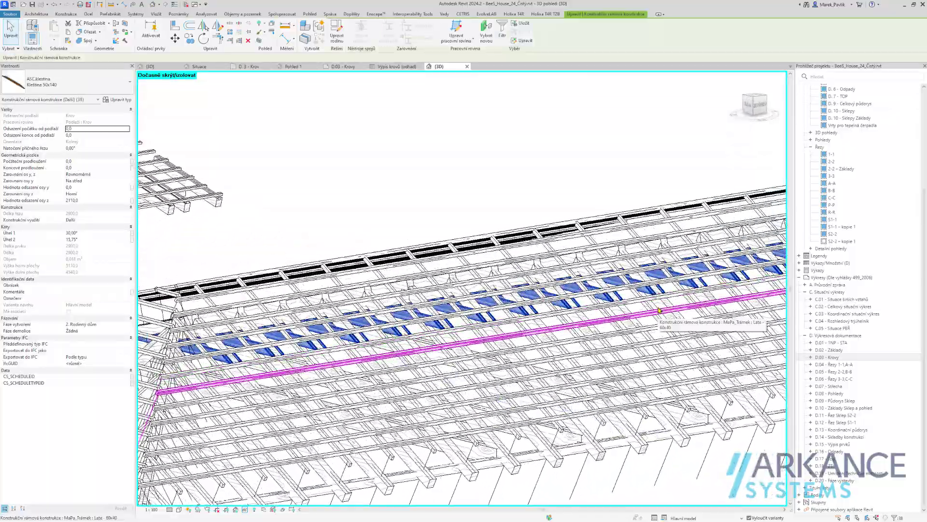
pyautogui.press('h')
pyautogui.press('i')
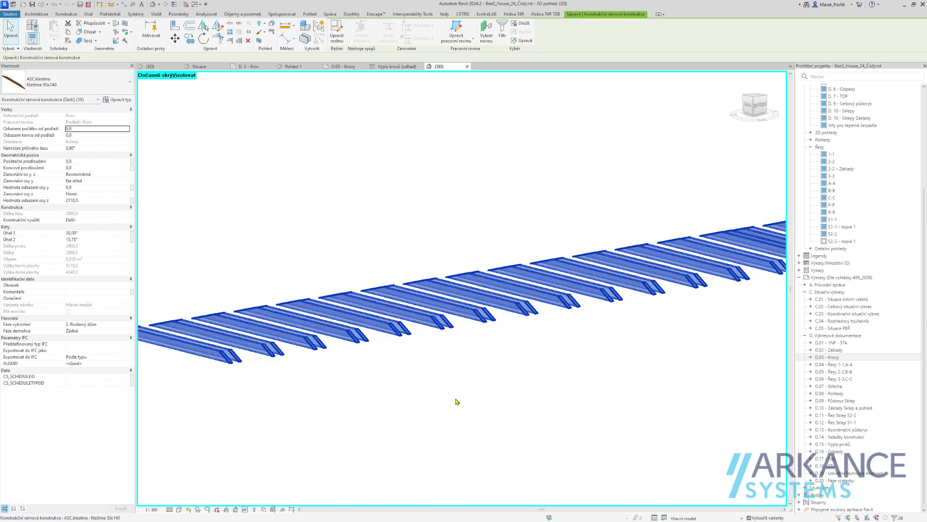
# Step: Select a single isolated collar tie and orbit around it
pyautogui.click(455, 343)
pyautogui.click(488, 313)
pyautogui.moveTo(515, 343)
pyautogui.keyDown('shift'); pyautogui.mouseDown(button='middle')
pyautogui.moveTo(570, 331)
pyautogui.moveTo(623, 341)
pyautogui.moveTo(666, 375)
pyautogui.mouseUp(button='middle'); pyautogui.keyUp('shift')
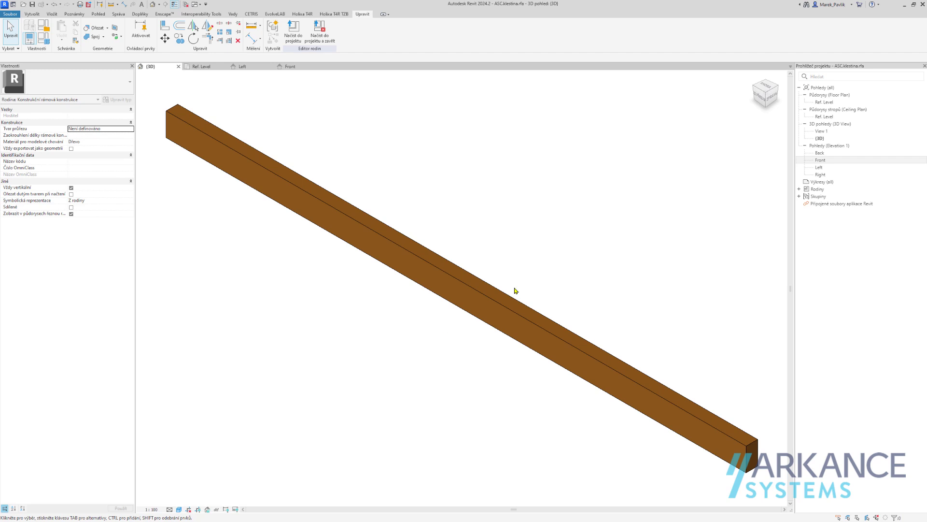
# Step: In the Front elevation, draw left and right angled reference lines rising from the beam bottom
pyautogui.doubleClick(830, 163)
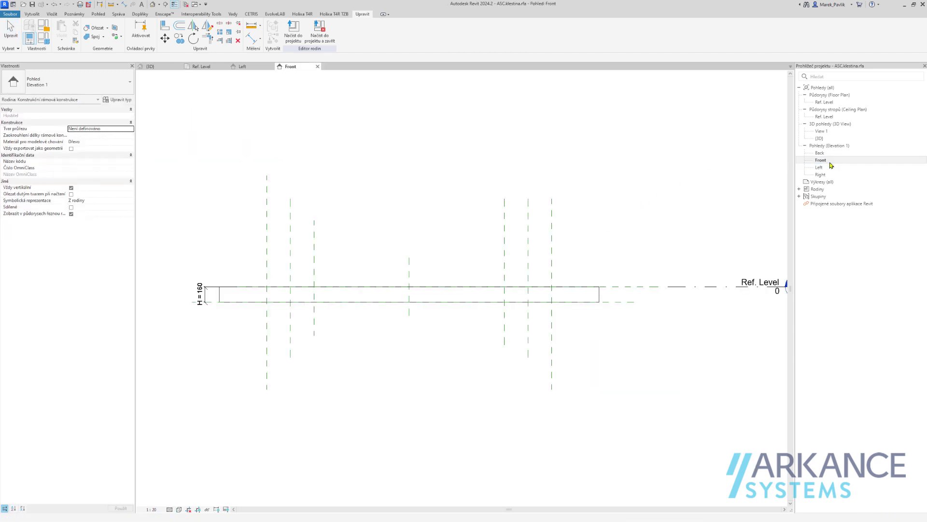
pyautogui.click(36, 15)
pyautogui.click(428, 30)
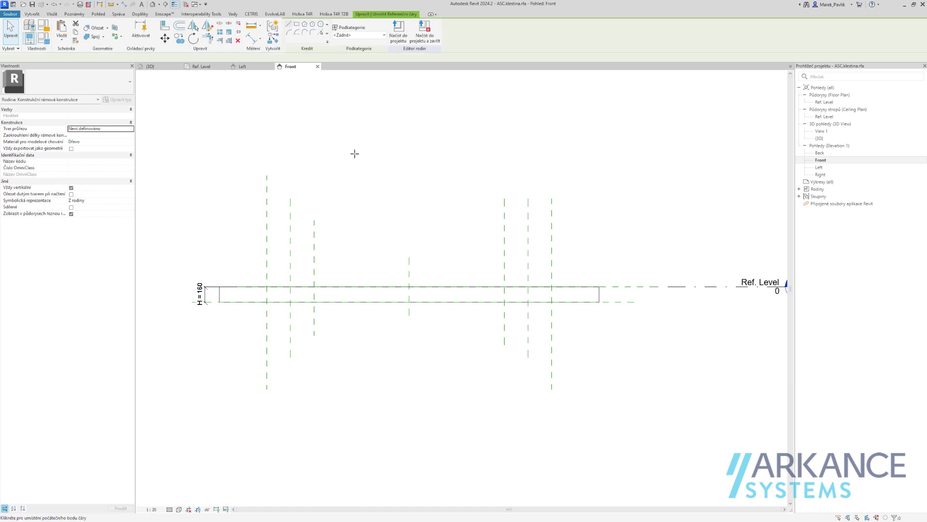
pyautogui.click(266, 301)
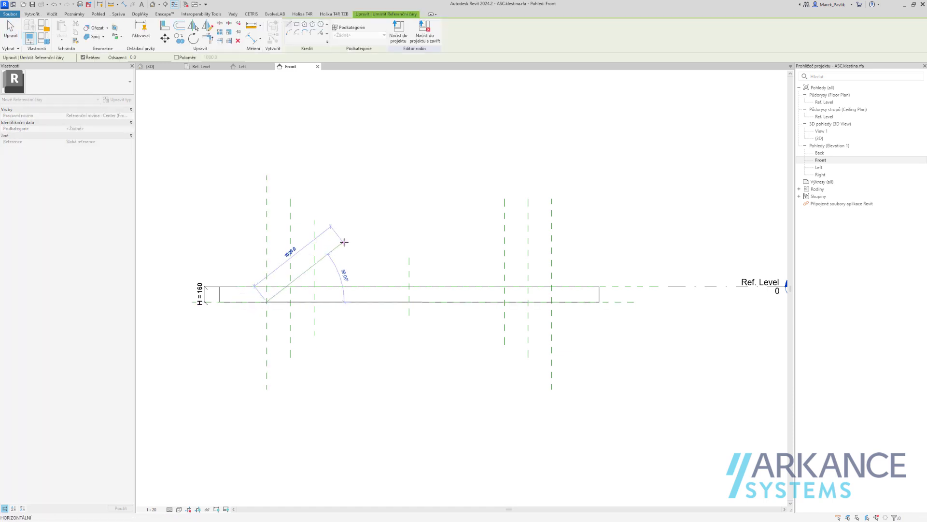
pyautogui.click(343, 242)
pyautogui.press('Escape')
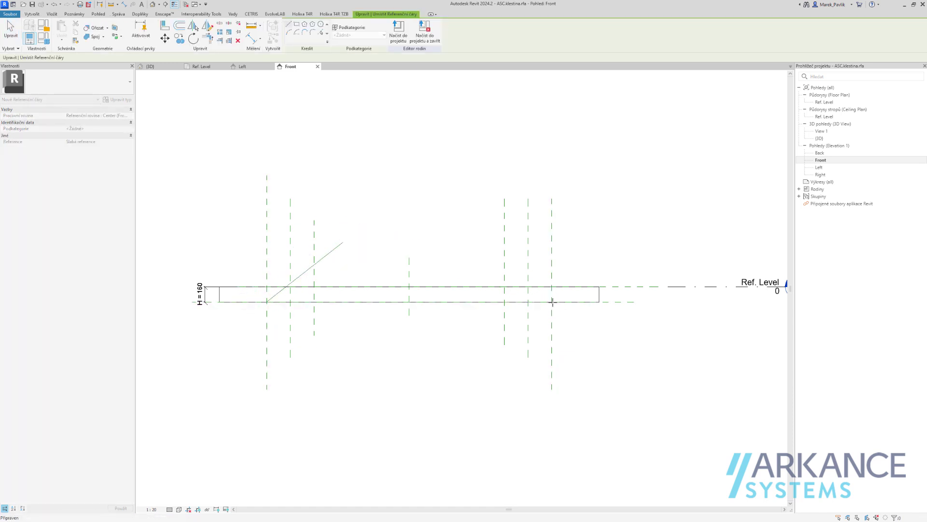
pyautogui.click(552, 301)
pyautogui.click(478, 239)
pyautogui.press('Escape')
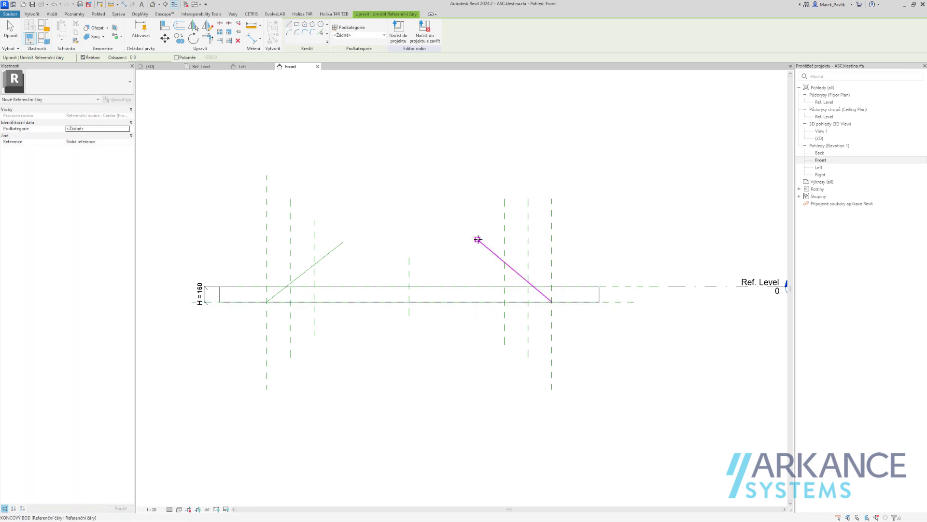
pyautogui.press('Escape')
# Step: Place angular dimensions between the beam bottom and both angled lines (38° and 40°)
pyautogui.click(79, 15)
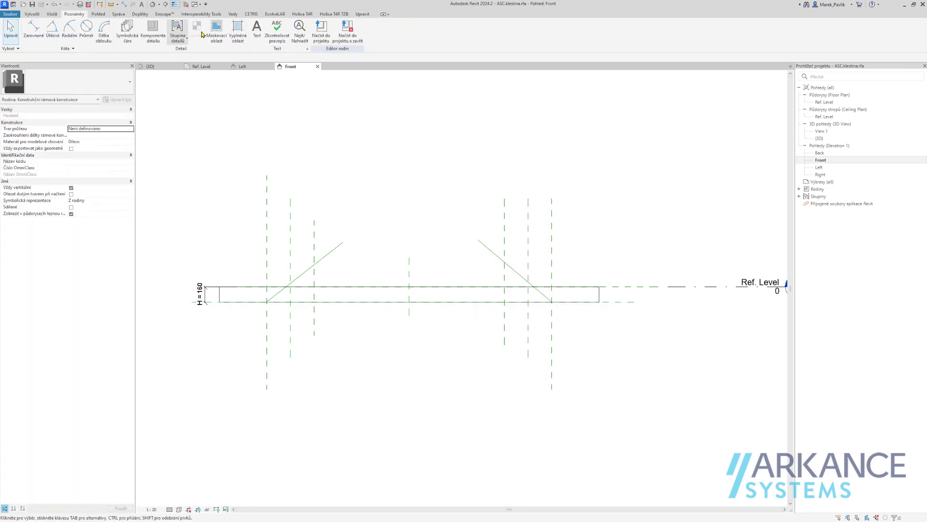
pyautogui.click(51, 35)
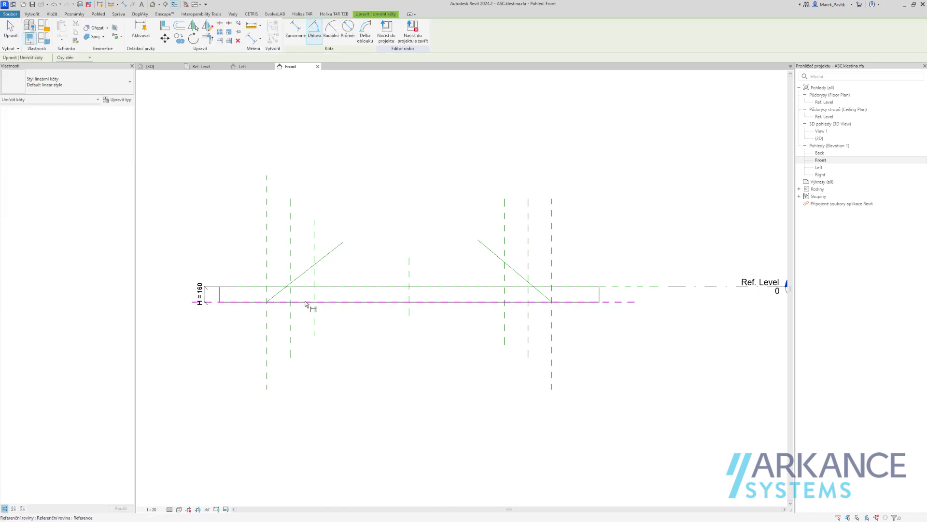
pyautogui.click(306, 302)
pyautogui.click(300, 275)
pyautogui.click(467, 303)
pyautogui.click(497, 257)
pyautogui.click(476, 278)
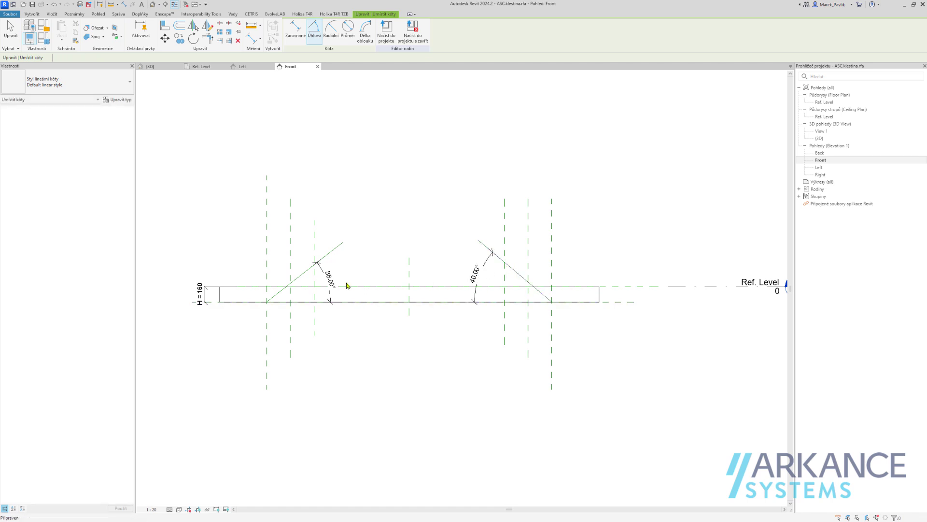
pyautogui.press('Escape')
pyautogui.press('Escape')
# Step: Label the left angle dimension Úhel 1 and the right one Úhel 2
pyautogui.click(330, 279)
pyautogui.click(354, 30)
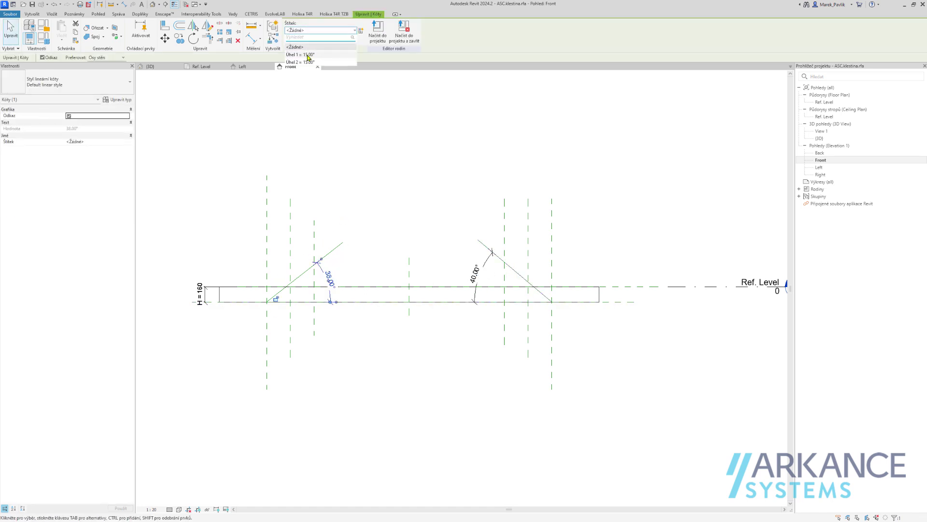
pyautogui.click(301, 54)
pyautogui.click(475, 276)
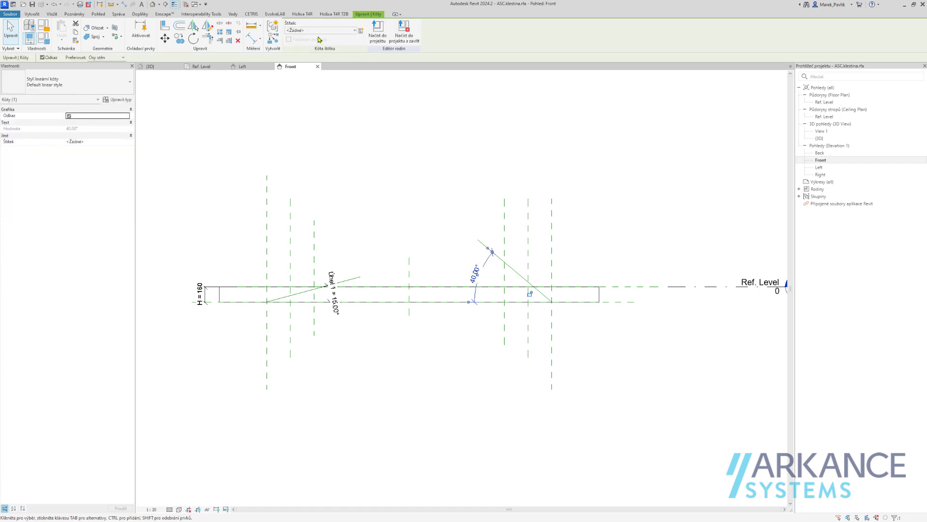
pyautogui.click(354, 30)
pyautogui.click(309, 59)
pyautogui.press('Escape')
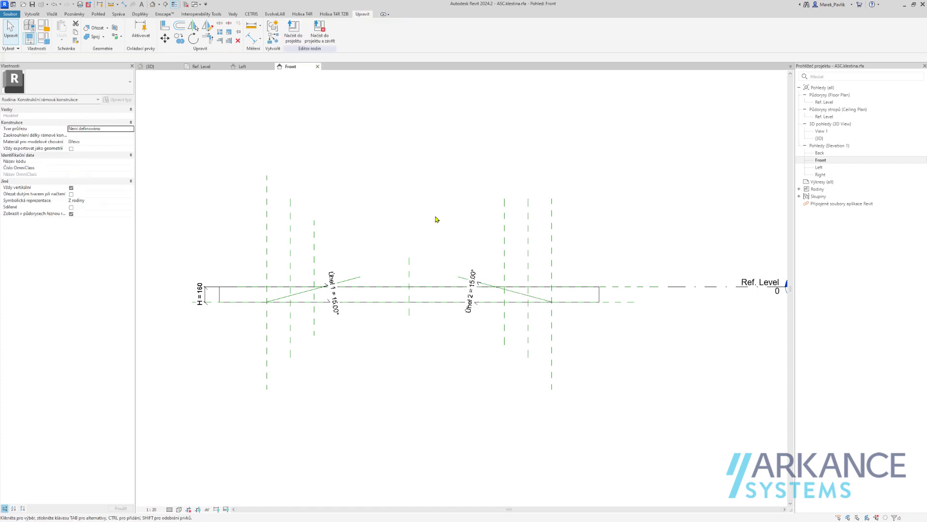
pyautogui.click(472, 304)
# Step: Align and lock the beam's bottom edge to the reference
pyautogui.press('Escape')
pyautogui.click(165, 27)
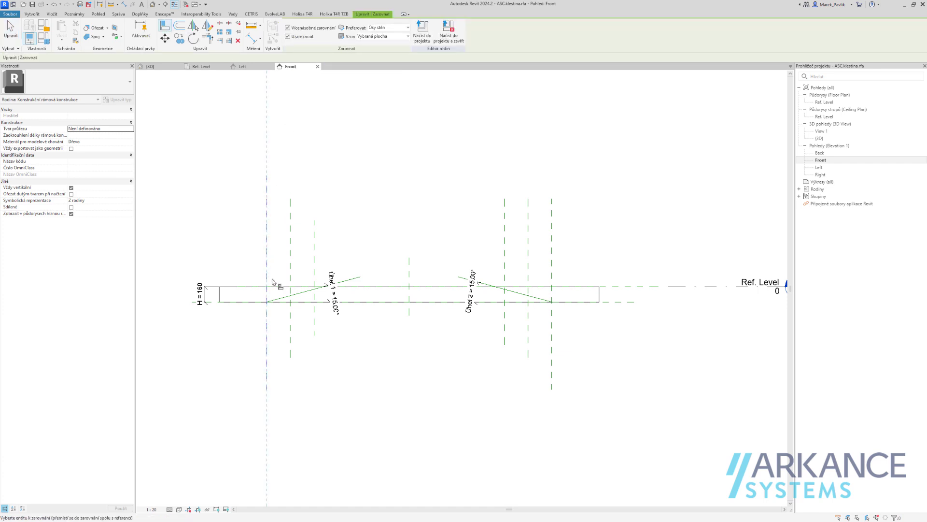
pyautogui.click(267, 302)
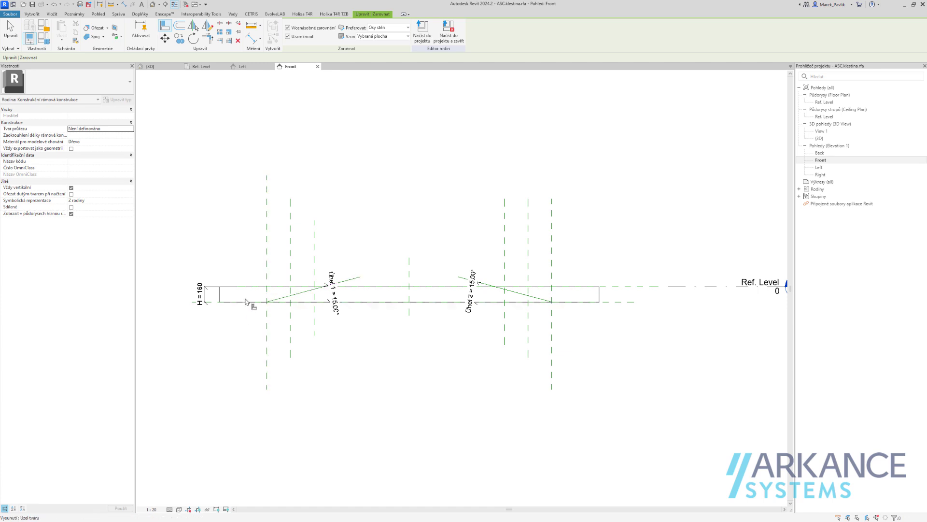
pyautogui.click(266, 303)
pyautogui.press('Escape')
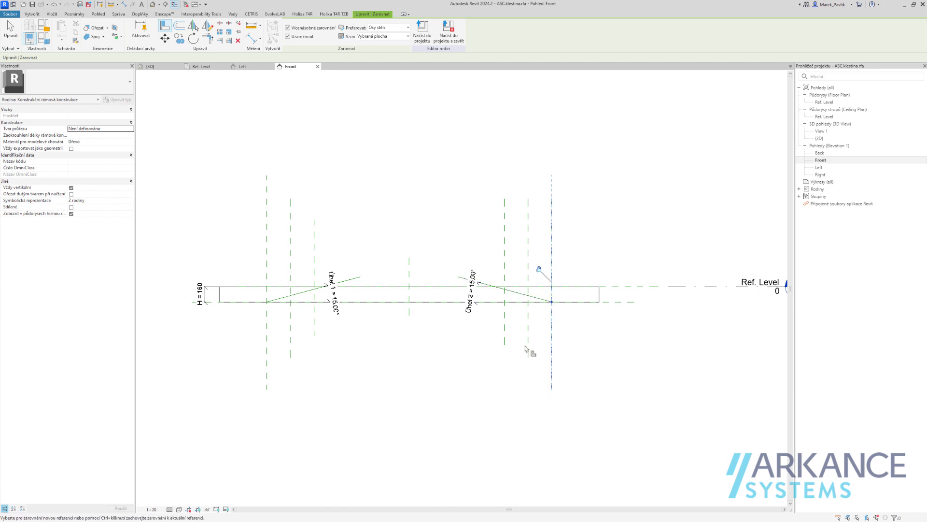
pyautogui.press('Escape')
# Step: Change both Úhel 2 and Úhel 1 angle values to 30°
pyautogui.click(471, 300)
pyautogui.click(472, 280)
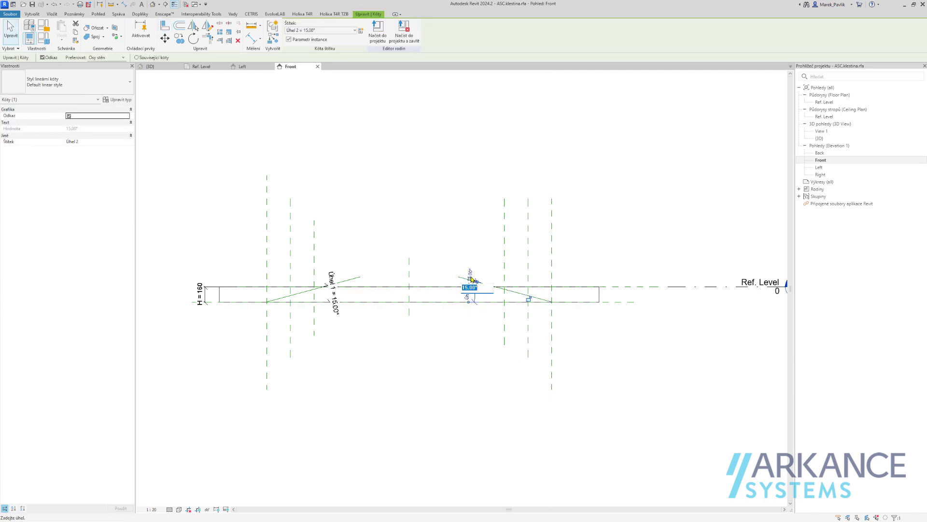
pyautogui.write('0')
pyautogui.press('Return')
pyautogui.click(430, 355)
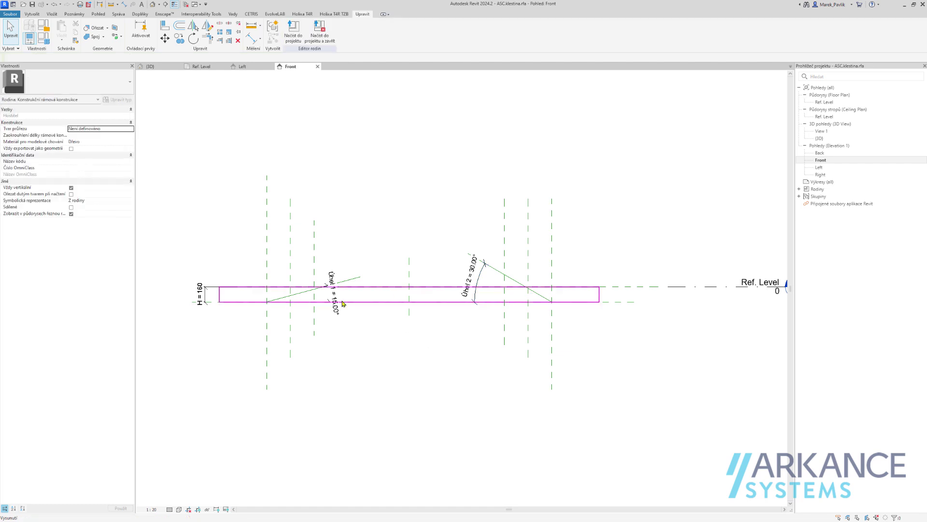
pyautogui.click(335, 308)
pyautogui.click(336, 311)
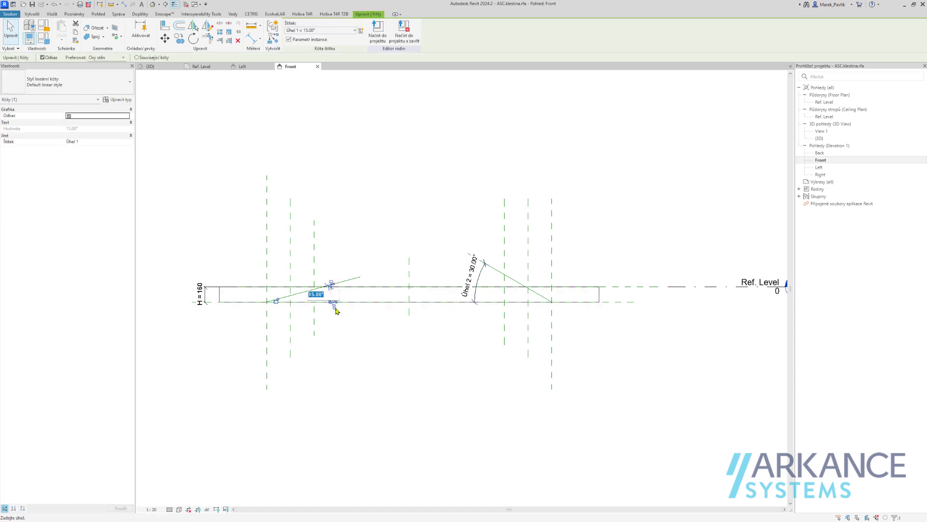
pyautogui.press('Return')
pyautogui.click(302, 265)
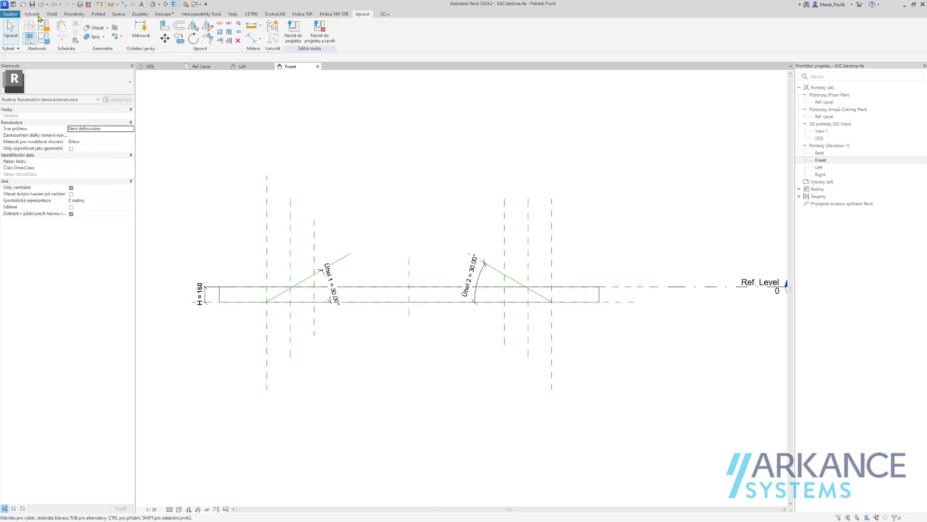
pyautogui.click(32, 14)
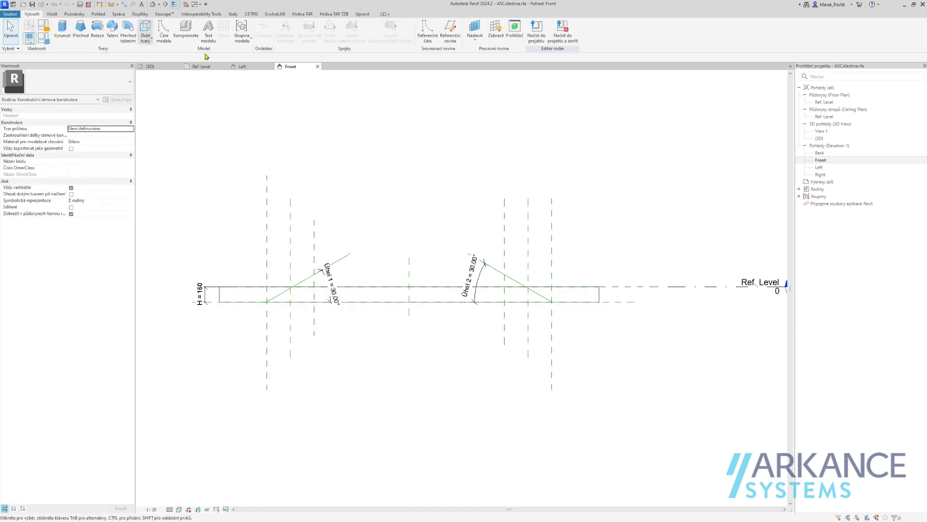
# Step: Add vertical reference planes at the left and right ends of the tie
pyautogui.click(451, 30)
pyautogui.click(214, 177)
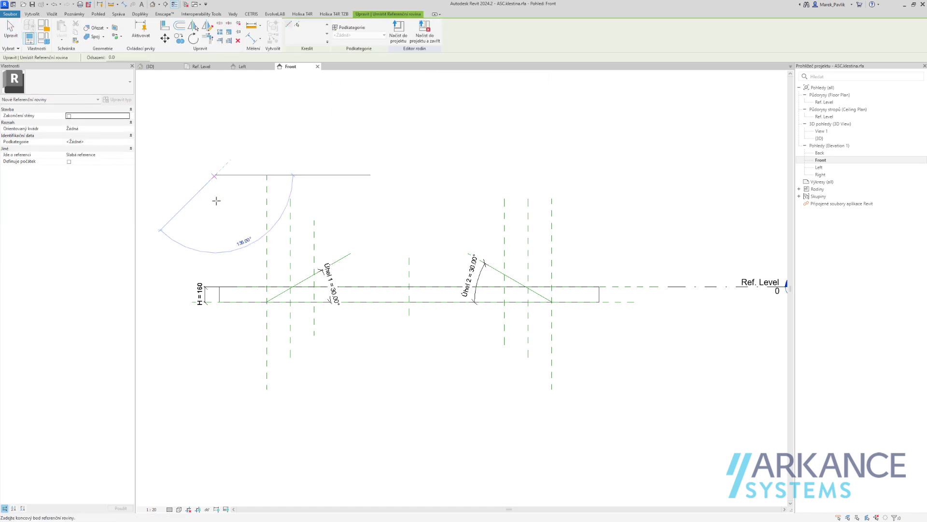
pyautogui.click(216, 389)
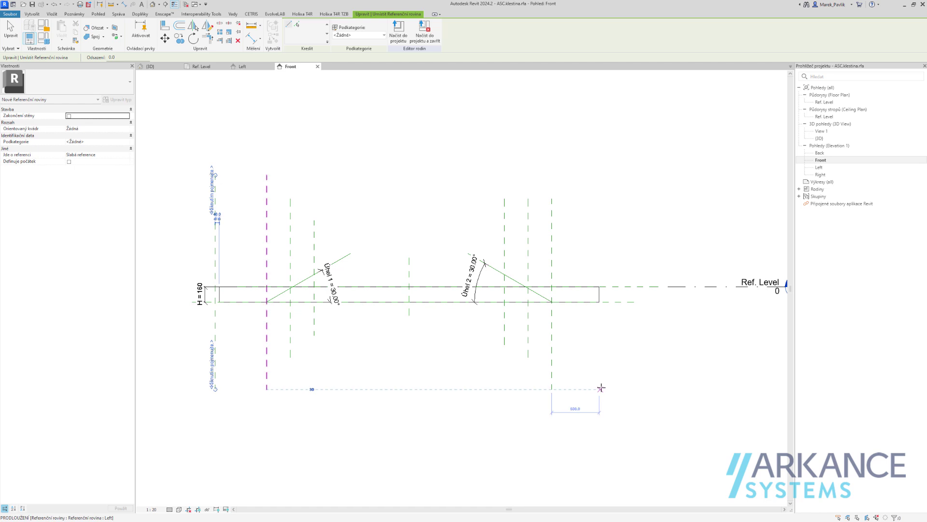
pyautogui.click(601, 388)
pyautogui.click(601, 198)
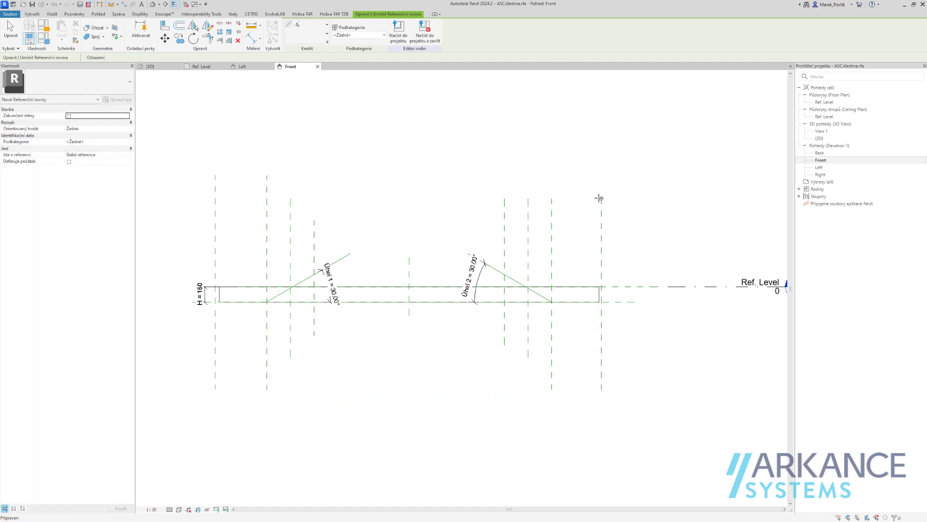
pyautogui.press('Escape')
pyautogui.press('Escape')
# Step: Place aligned dimensions between each end plane and its neighbouring inner plane
pyautogui.click(74, 14)
pyautogui.click(11, 29)
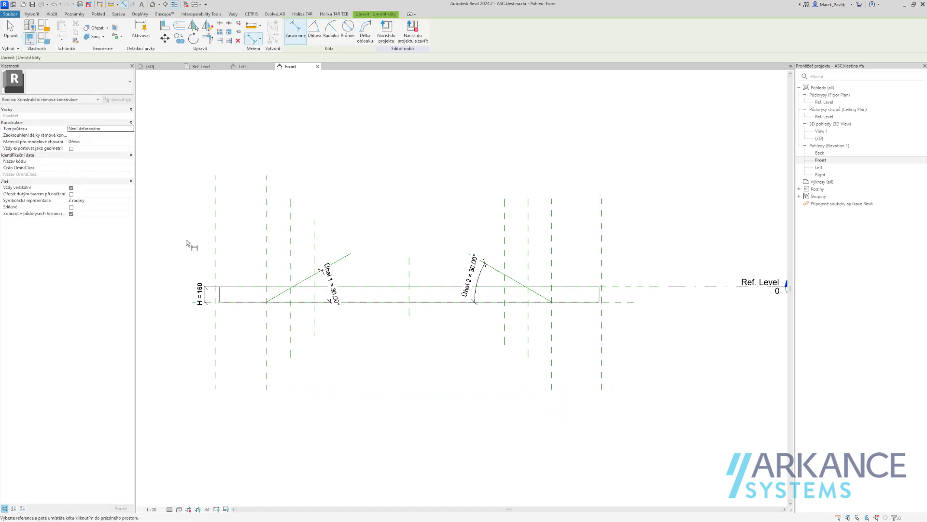
pyautogui.click(216, 358)
pyautogui.click(224, 359)
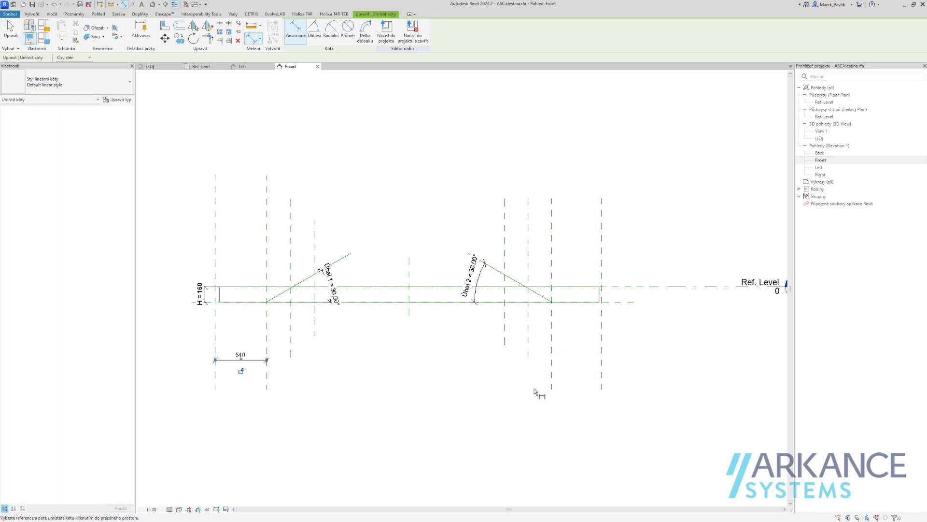
pyautogui.click(551, 384)
pyautogui.click(645, 360)
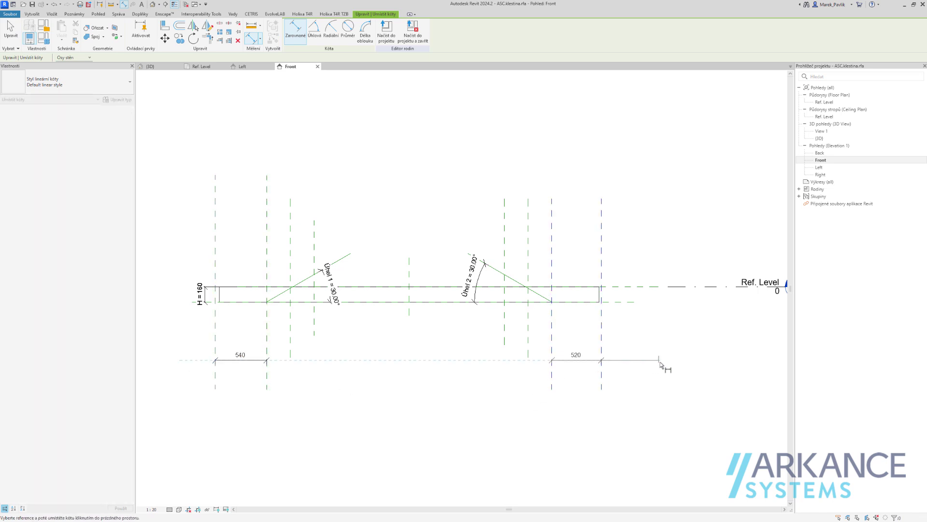
pyautogui.press('Escape')
pyautogui.press('Escape')
# Step: Set both the right and left end dimensions to 1000
pyautogui.click(602, 384)
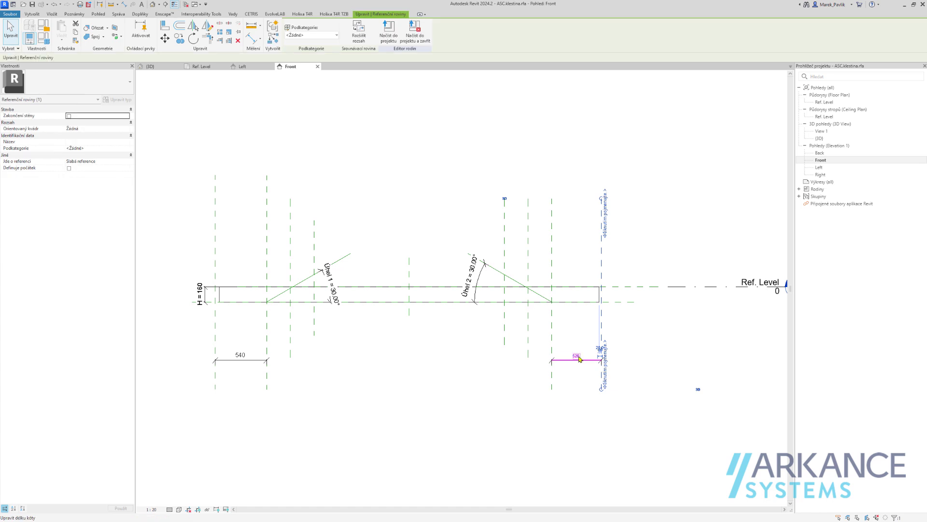
pyautogui.click(576, 354)
pyautogui.write('1000')
pyautogui.press('Return')
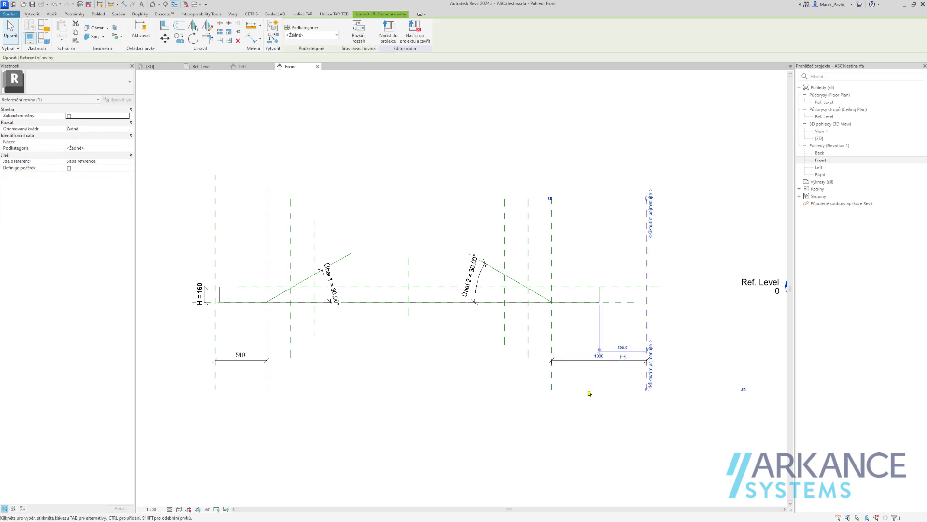
pyautogui.click(585, 363)
pyautogui.click(215, 379)
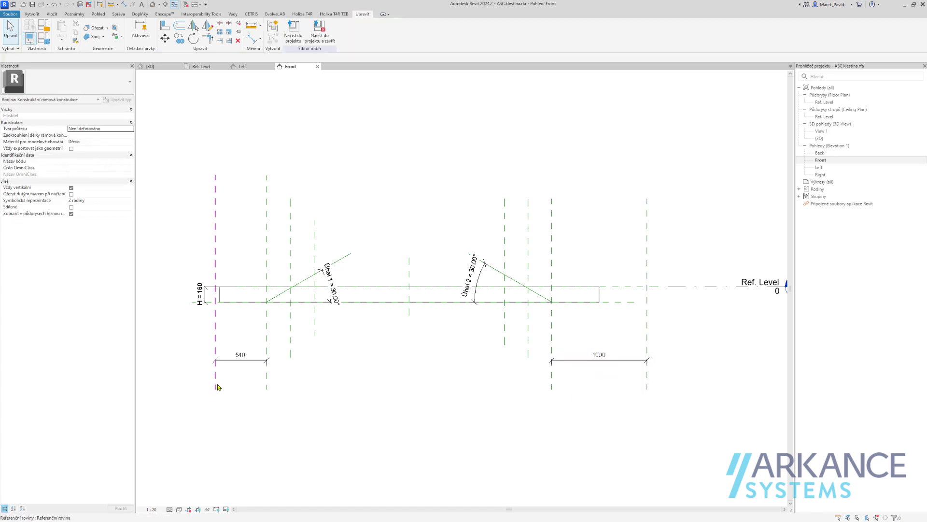
pyautogui.click(240, 354)
pyautogui.write('1000')
pyautogui.press('Return')
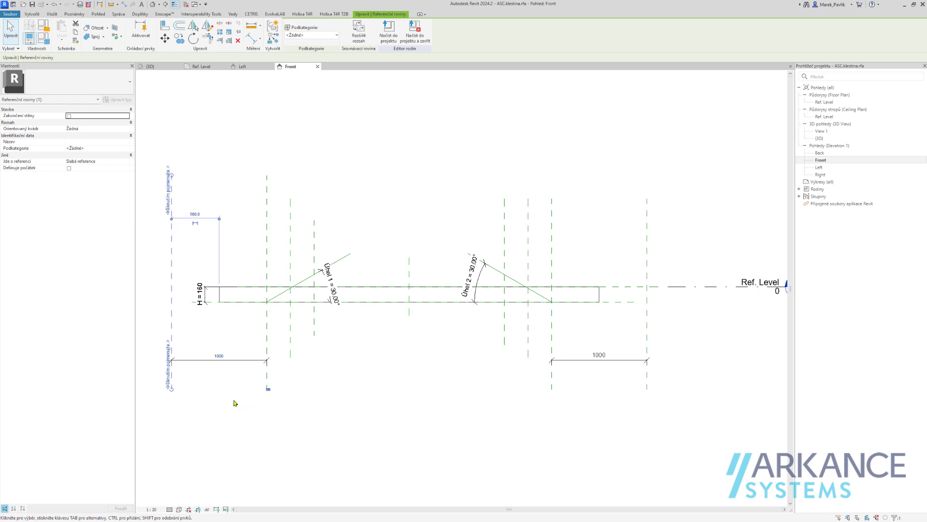
pyautogui.click(241, 360)
pyautogui.click(291, 424)
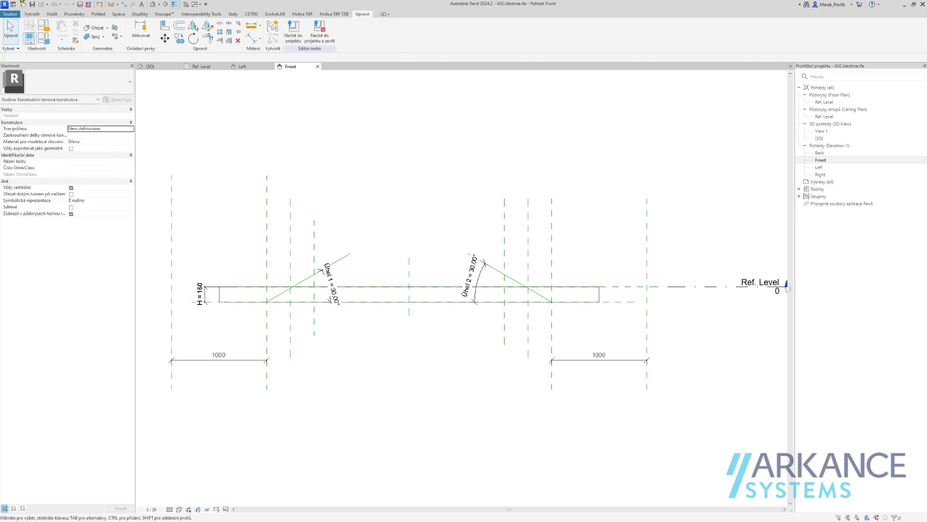
pyautogui.click(29, 14)
# Step: Start a void extrusion sketch and pick the left angled line and the tie's top edge
pyautogui.click(145, 31)
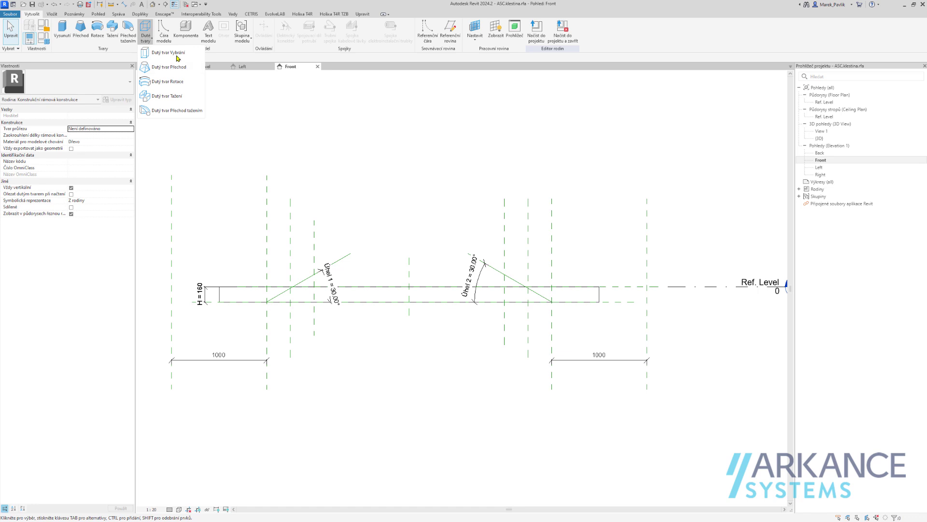
pyautogui.click(160, 54)
pyautogui.click(323, 42)
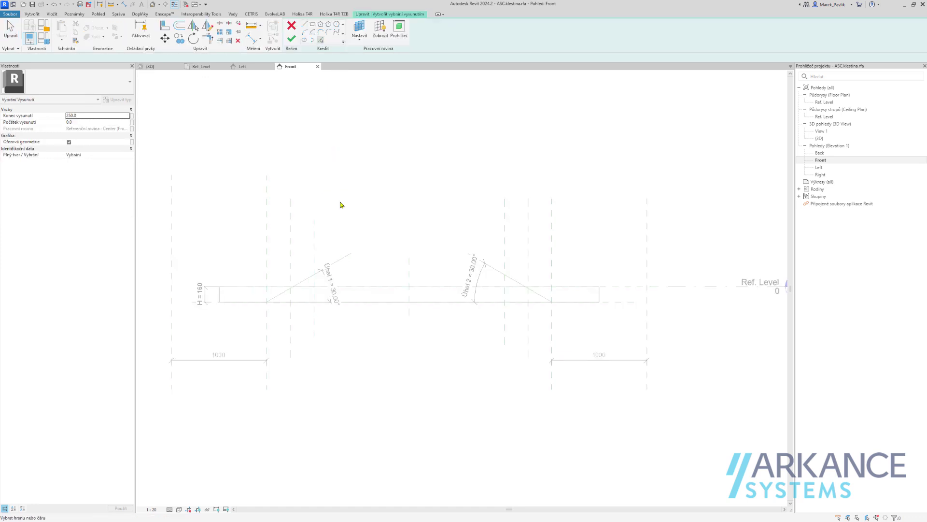
pyautogui.click(350, 257)
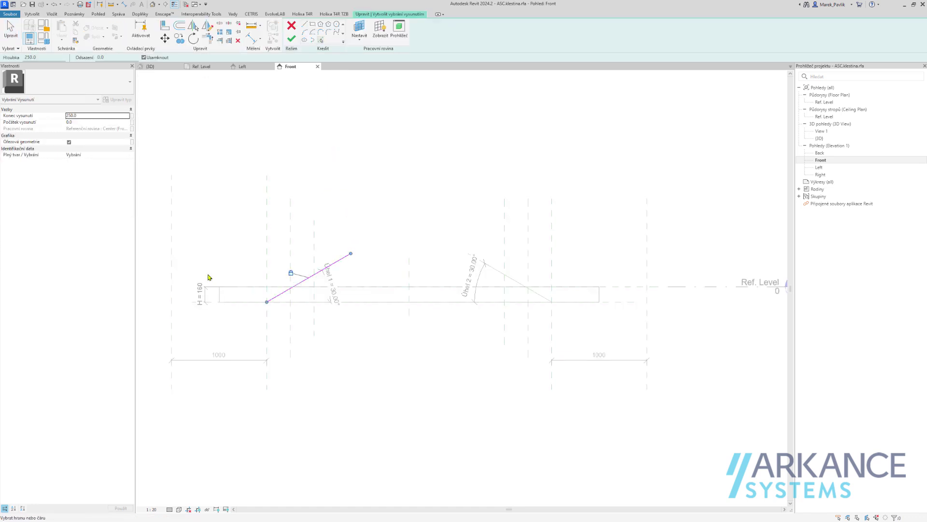
pyautogui.click(245, 288)
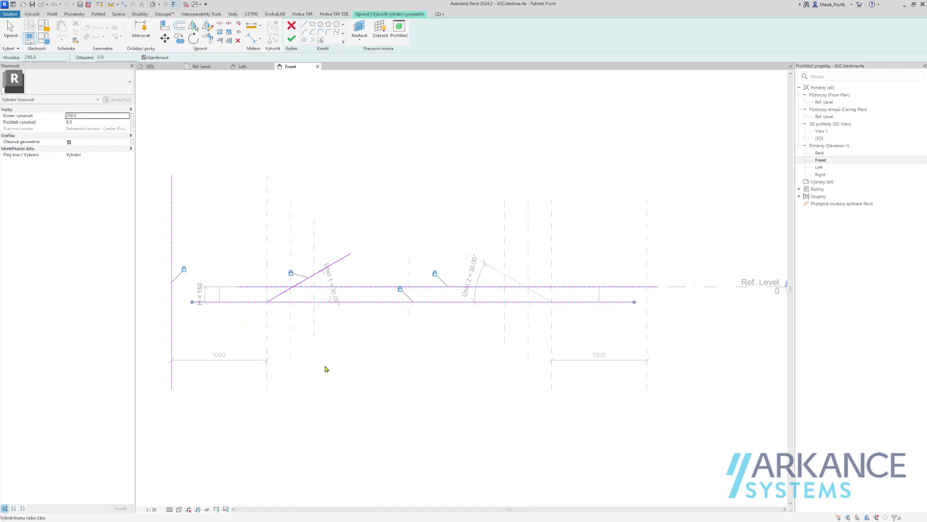
pyautogui.press('Escape')
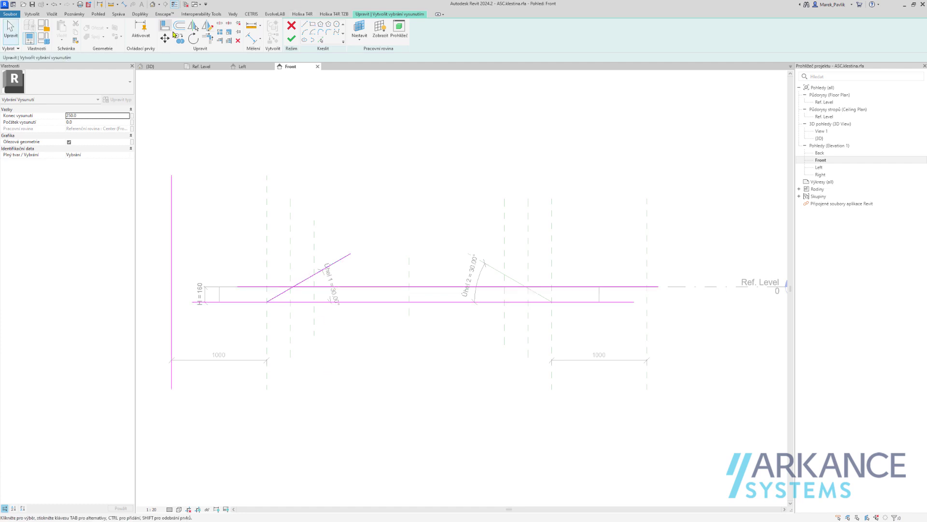
# Step: Trim the sketch lines into a closed corner outline and finish the left void
pyautogui.click(209, 40)
pyautogui.click(245, 287)
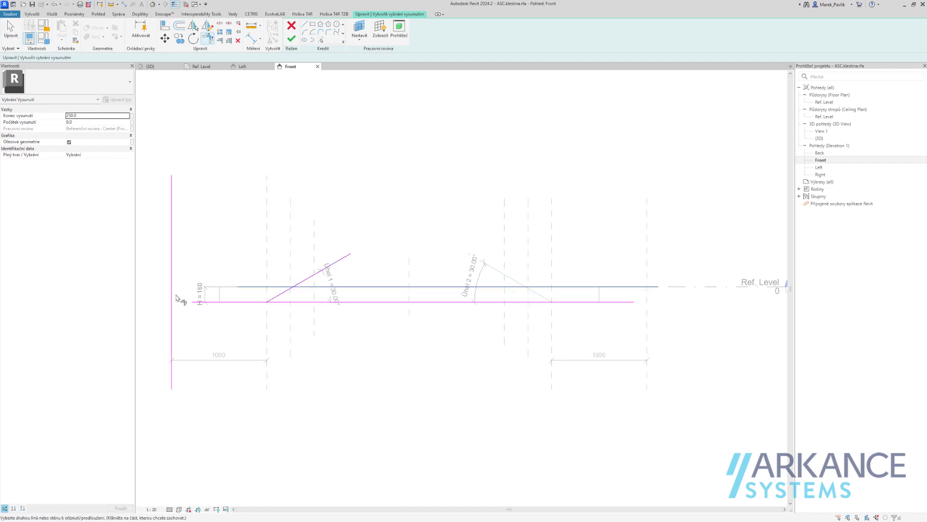
pyautogui.click(172, 298)
pyautogui.click(178, 304)
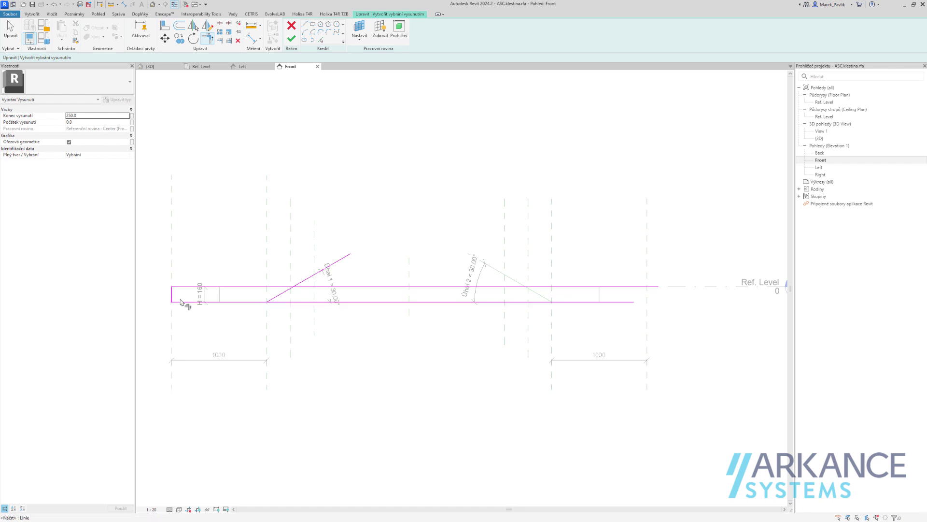
pyautogui.click(281, 295)
pyautogui.click(273, 287)
pyautogui.click(292, 44)
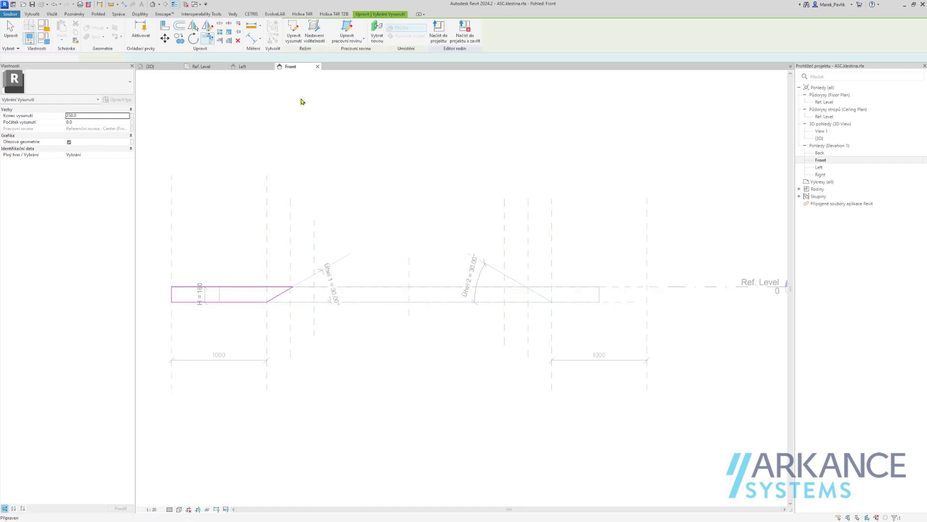
# Step: Start a second void extrusion sketch and pick the tie's top and bottom lines
pyautogui.click(34, 15)
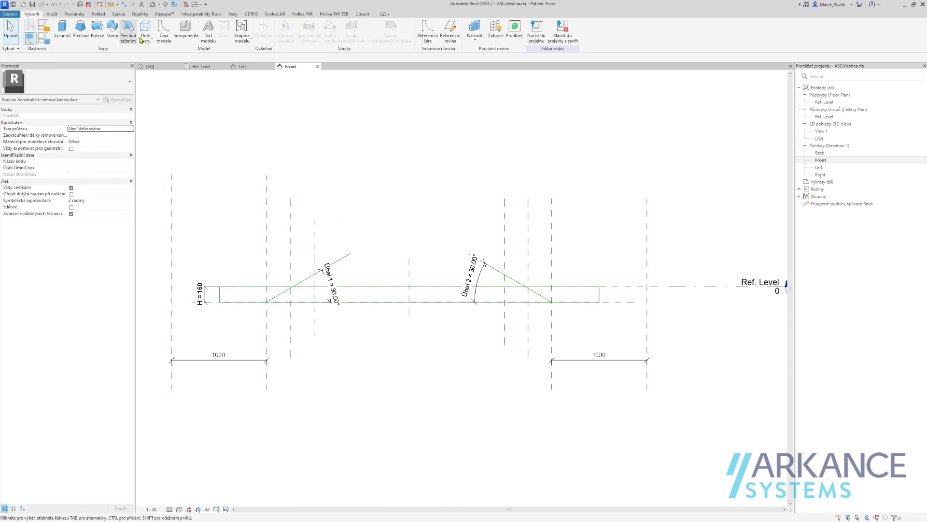
pyautogui.click(136, 34)
pyautogui.click(162, 53)
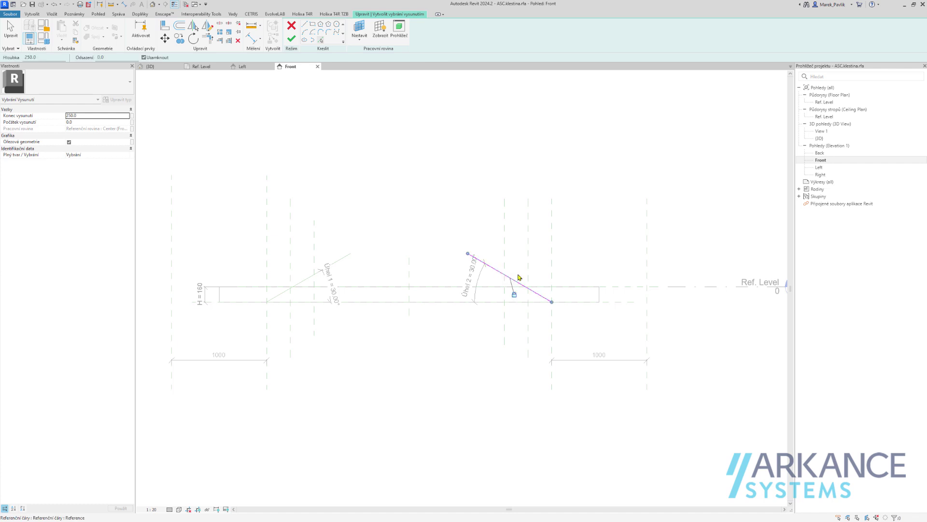
pyautogui.click(620, 288)
pyautogui.click(624, 302)
pyautogui.press('Escape')
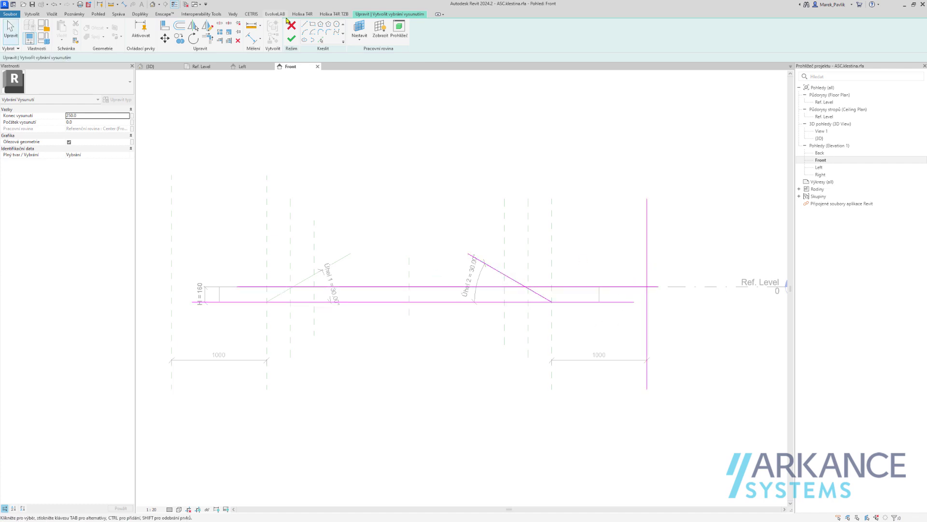
# Step: Trim the sketch to the right angled line and plane, then finish the right void
pyautogui.click(208, 39)
pyautogui.click(539, 294)
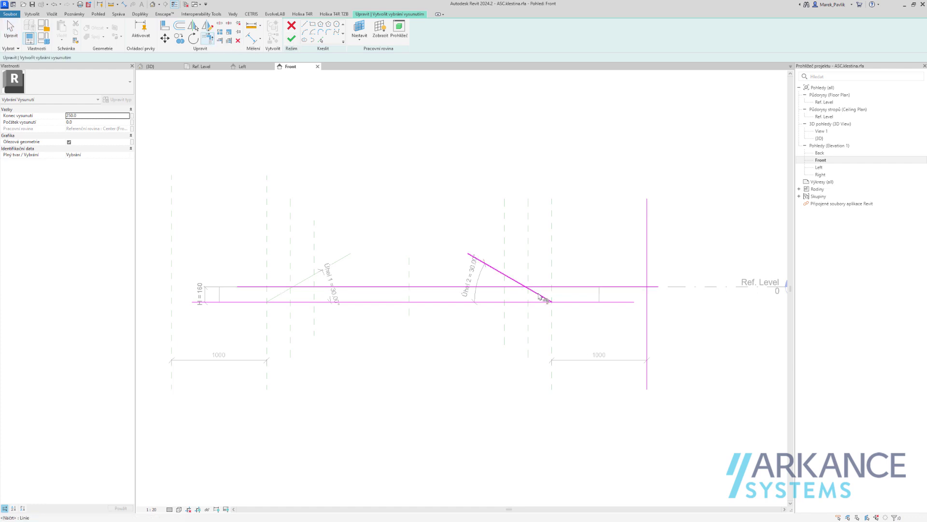
pyautogui.click(589, 287)
pyautogui.click(627, 288)
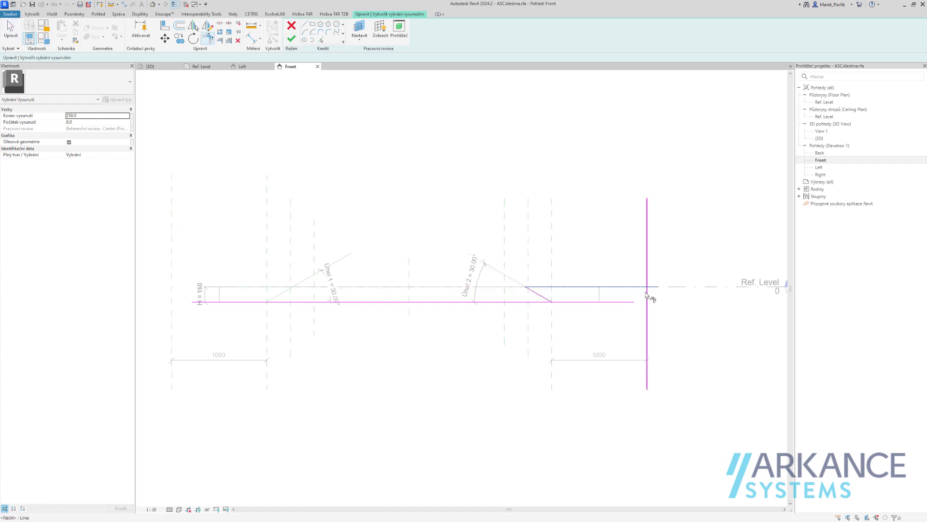
pyautogui.click(578, 302)
pyautogui.click(540, 294)
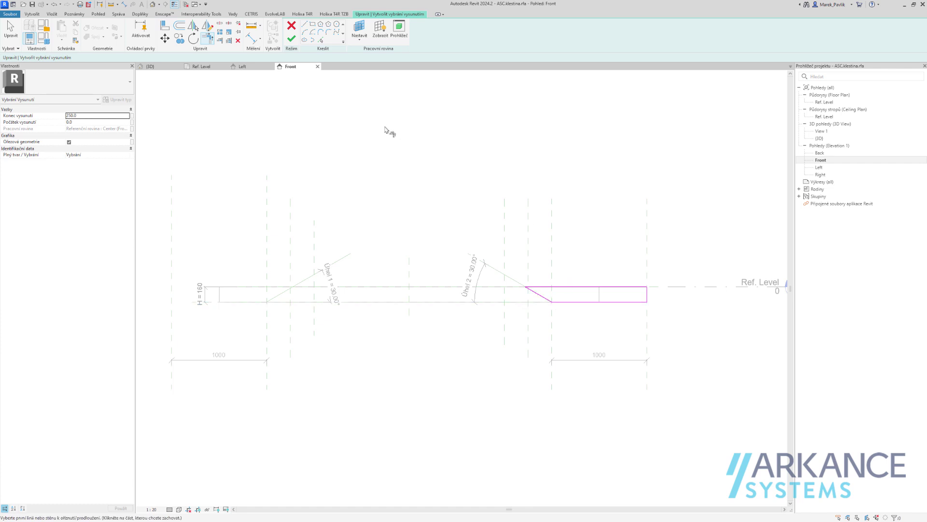
pyautogui.click(292, 38)
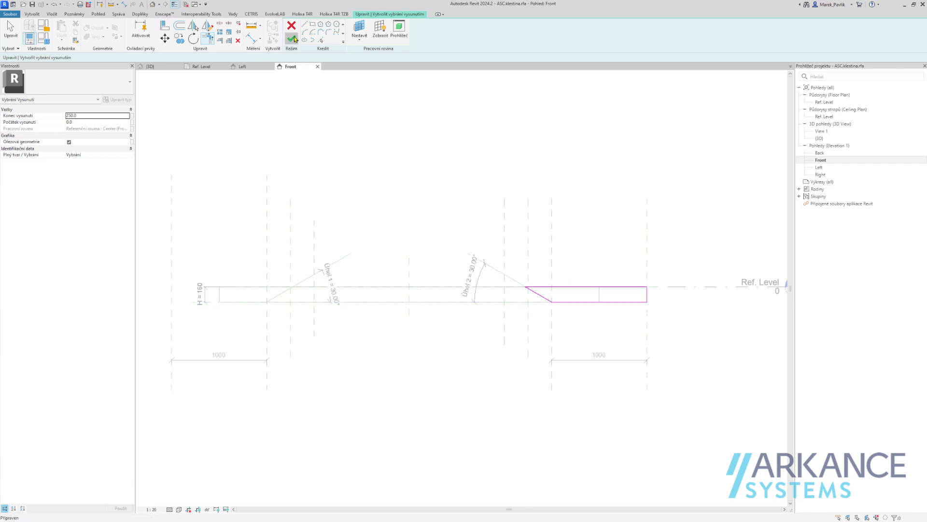
# Step: In the Ref. Level plan, drag both voids' extents to start -40 and end 40
pyautogui.click(225, 68)
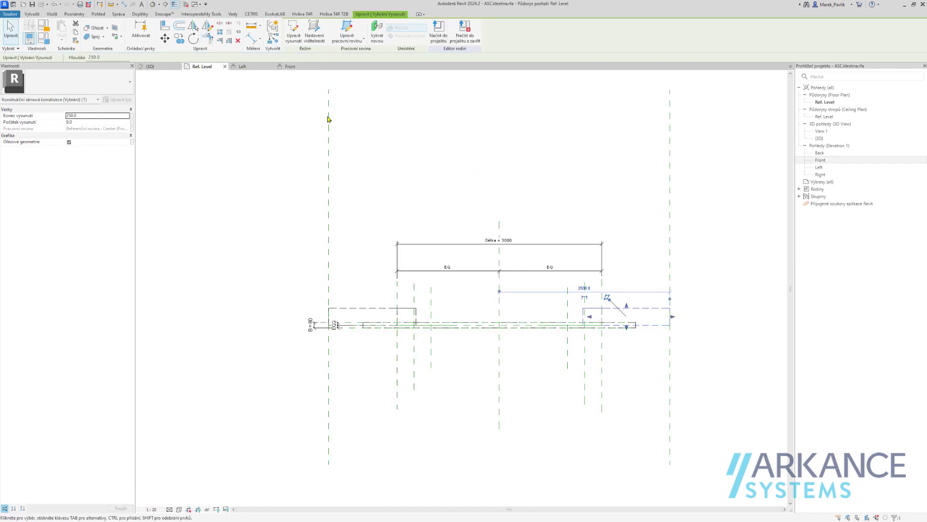
pyautogui.moveTo(626, 328); pyautogui.dragTo(548, 342)
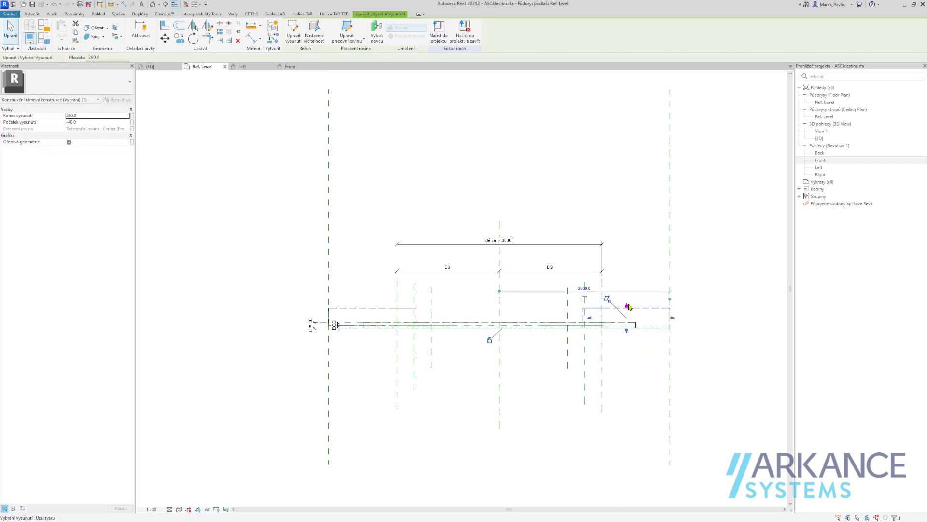
pyautogui.moveTo(626, 306); pyautogui.dragTo(612, 320)
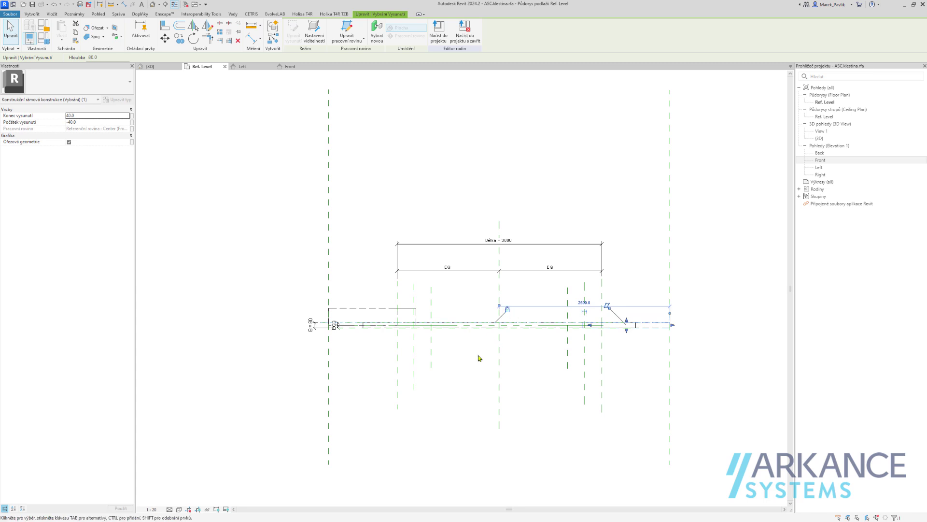
pyautogui.click(370, 329)
pyautogui.moveTo(370, 329); pyautogui.dragTo(371, 333)
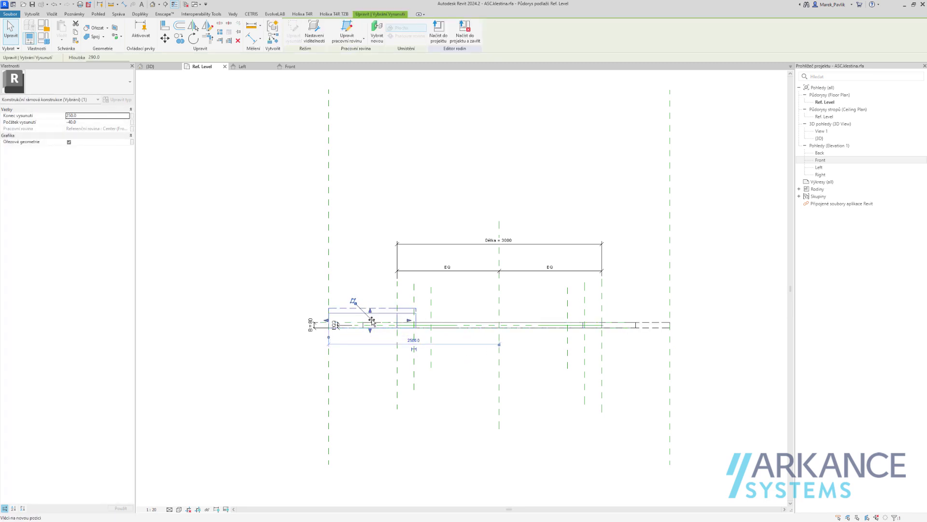
pyautogui.moveTo(370, 306); pyautogui.dragTo(370, 319)
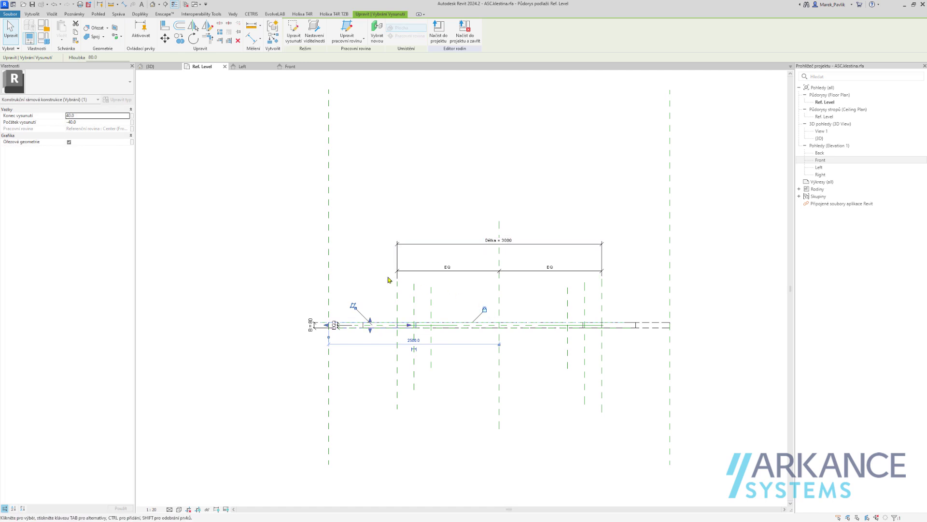
pyautogui.click(389, 276)
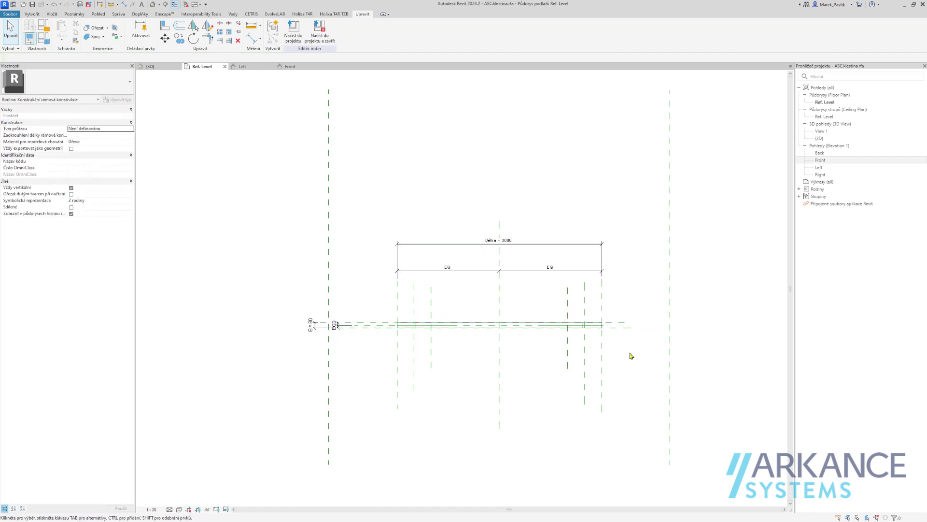
# Step: From the 3D view, add subcategory 'Kleština půdorys' in Object Styles and confirm
pyautogui.hotkey('ctrl', 'Tab')
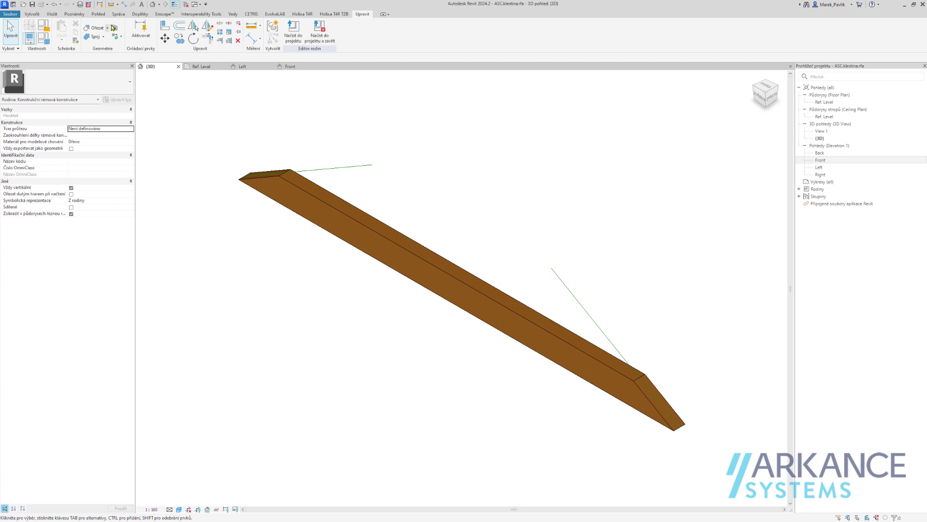
pyautogui.click(118, 13)
pyautogui.click(50, 29)
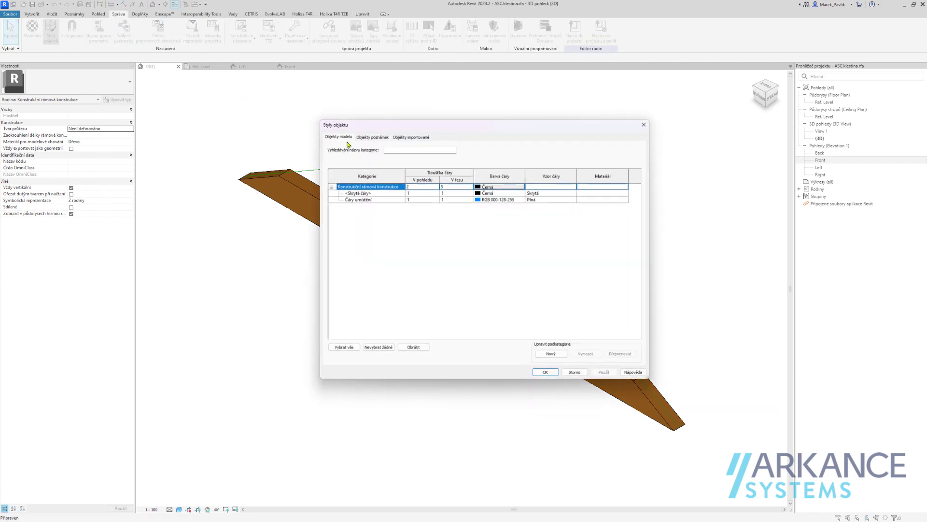
pyautogui.click(550, 355)
pyautogui.write('Kleština půdorys')
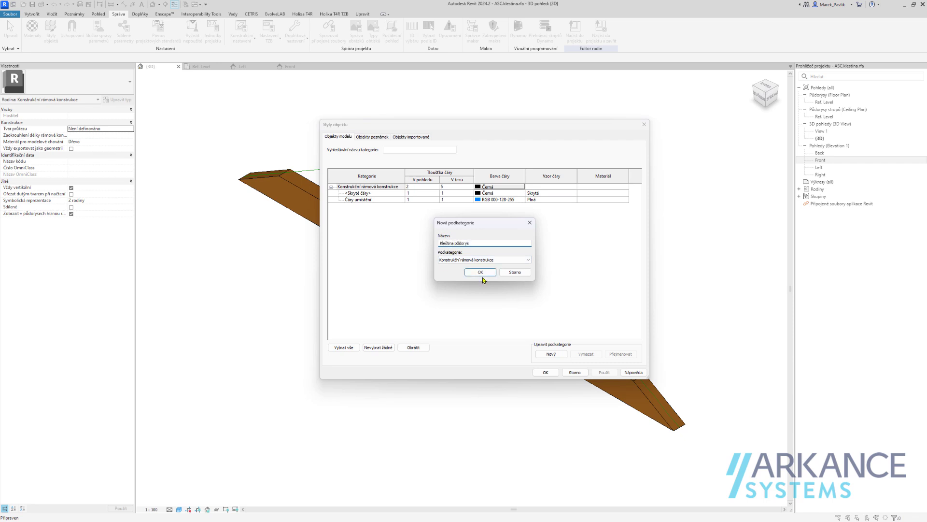
pyautogui.click(481, 273)
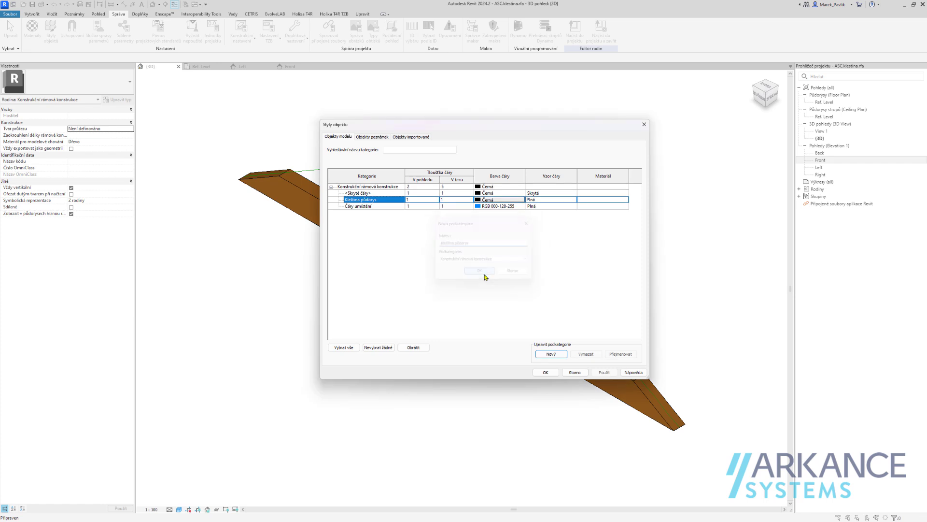
pyautogui.click(547, 372)
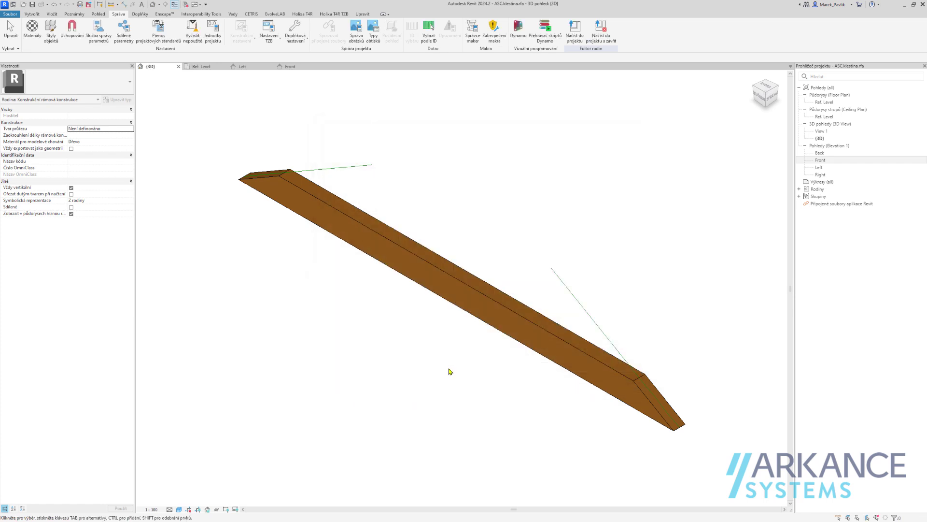
pyautogui.click(37, 16)
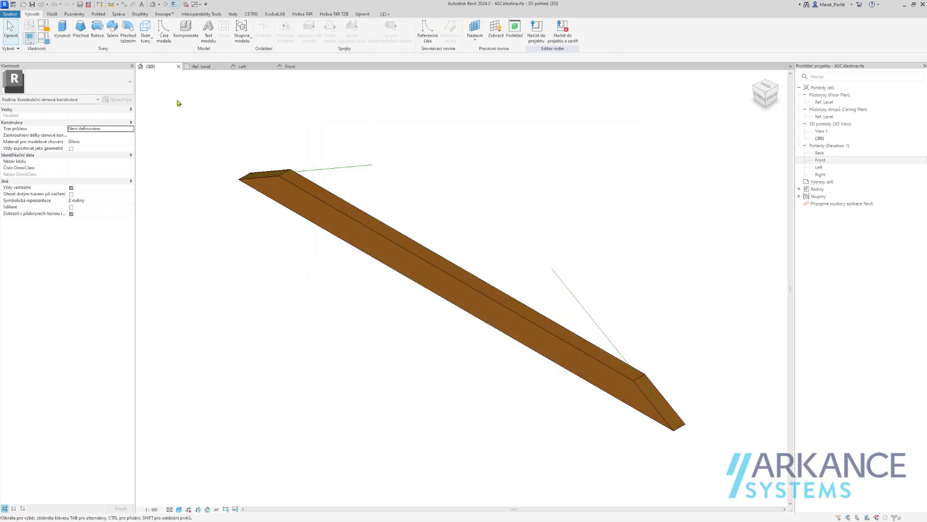
# Step: Start a model line assigned to the Kleština půdorys subcategory
pyautogui.click(167, 44)
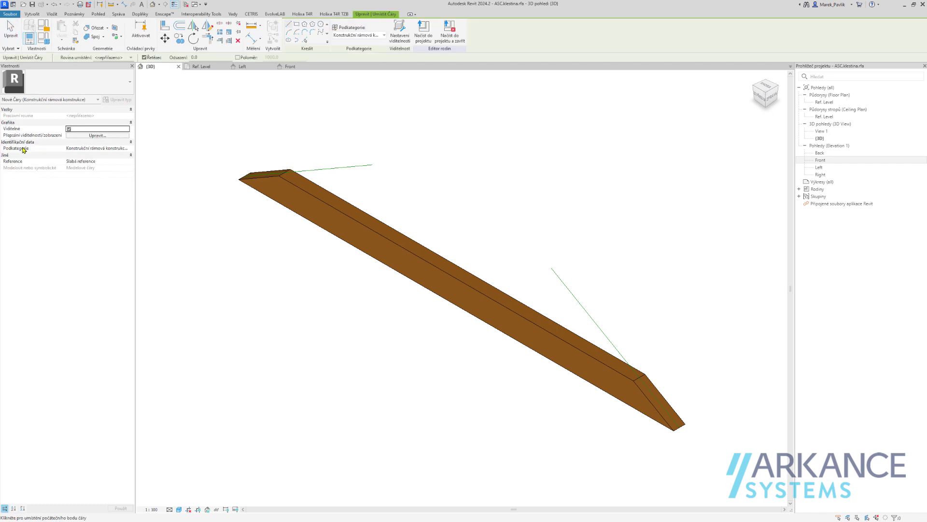
pyautogui.click(127, 149)
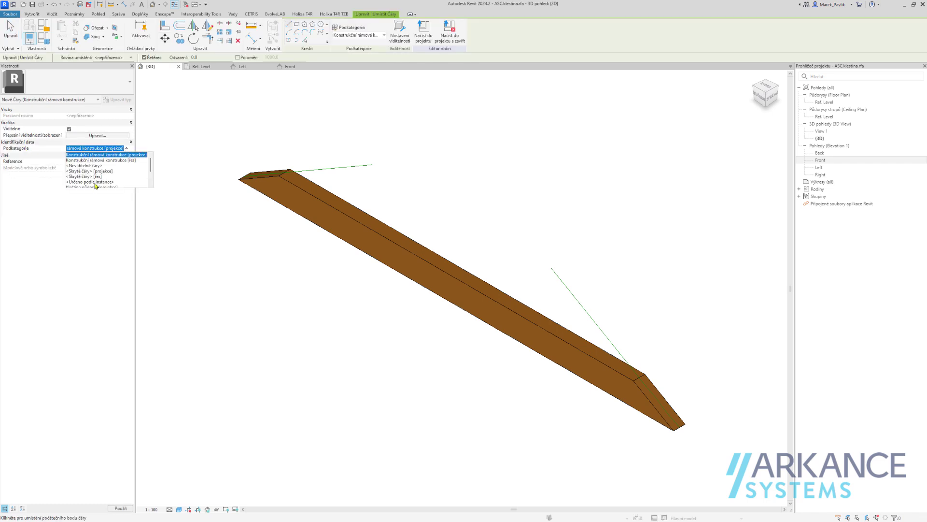
pyautogui.scroll(-1, 116, 181)
pyautogui.click(99, 171)
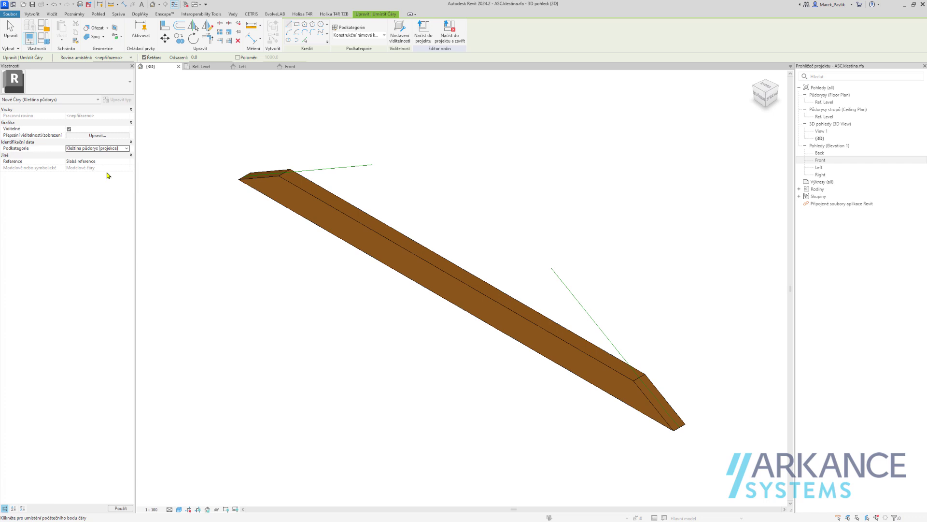
# Step: Use Pick Lines with a picked beam face as the work plane
pyautogui.click(305, 40)
pyautogui.click(129, 58)
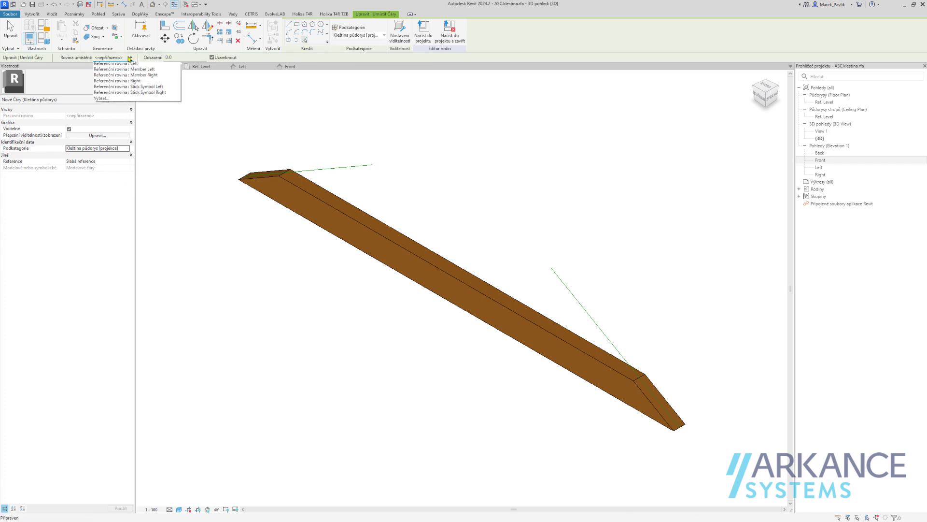
pyautogui.click(106, 129)
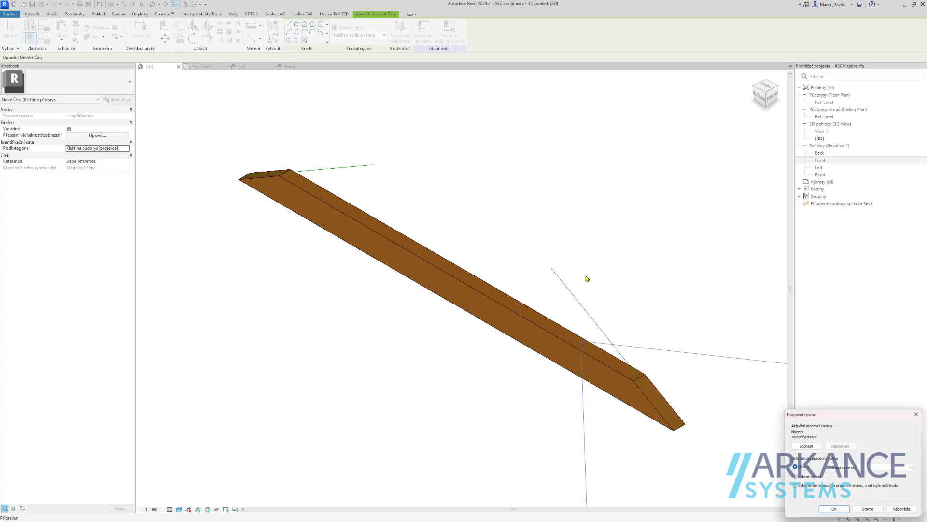
pyautogui.click(835, 510)
pyautogui.click(660, 392)
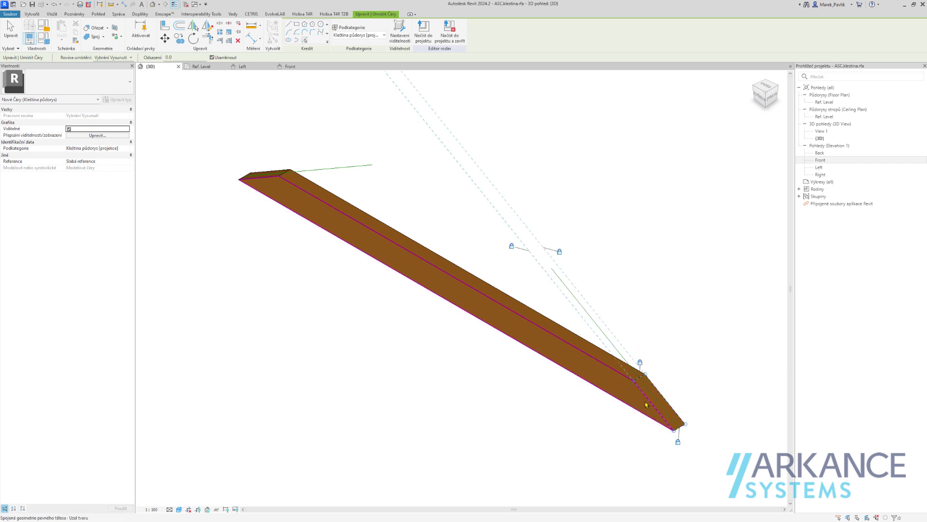
pyautogui.click(119, 59)
pyautogui.click(115, 123)
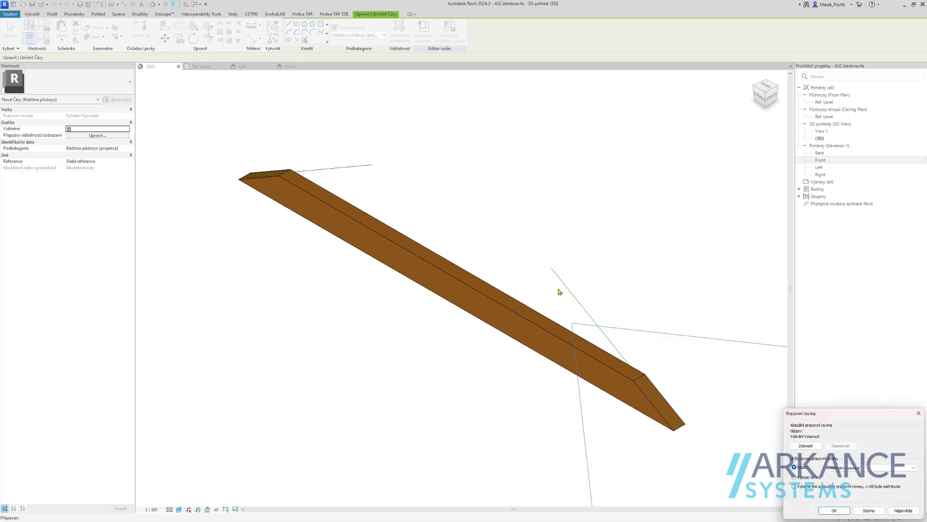
pyautogui.click(834, 507)
# Step: Trace the beam-end edges as lines, then window-select the lines at both ends
pyautogui.click(273, 169)
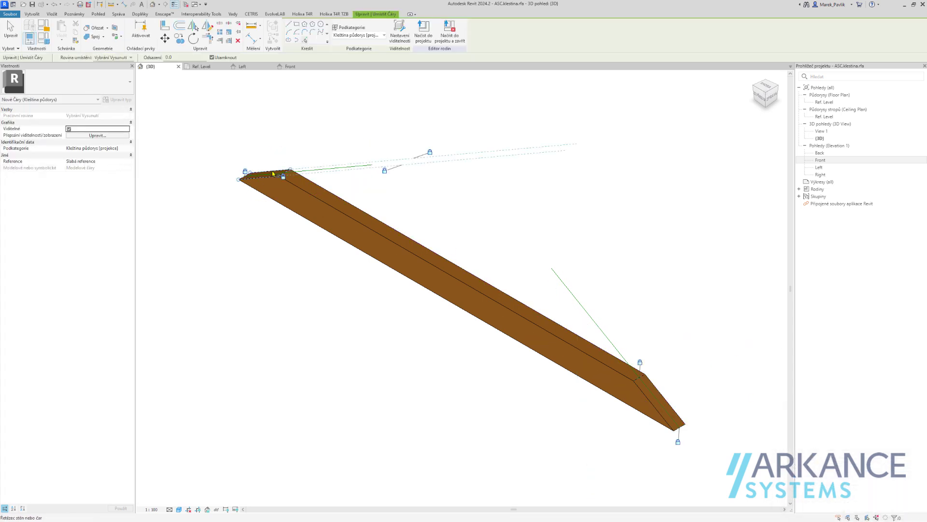
pyautogui.click(356, 121)
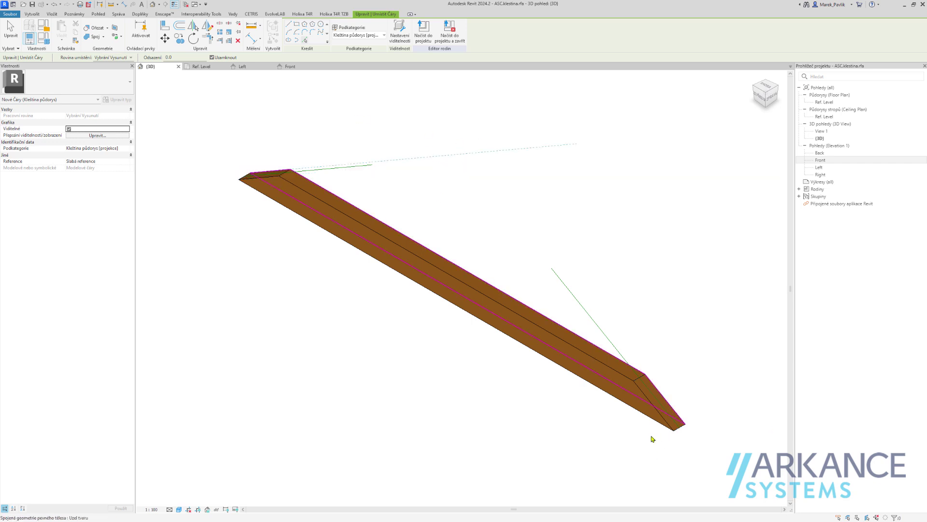
pyautogui.press('Escape')
pyautogui.moveTo(598, 475); pyautogui.dragTo(716, 348)
pyautogui.keyDown('ctrl'); pyautogui.moveTo(212, 219); pyautogui.dragTo(303, 140); pyautogui.keyUp('ctrl')
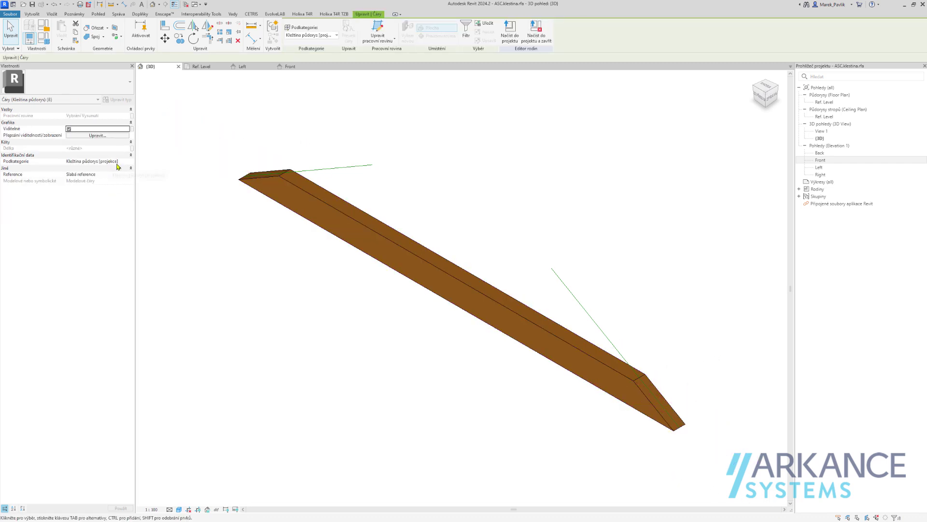
# Step: Limit the selected lines to Plan/RCP views at Medium and Fine detail, then deselect them
pyautogui.click(97, 136)
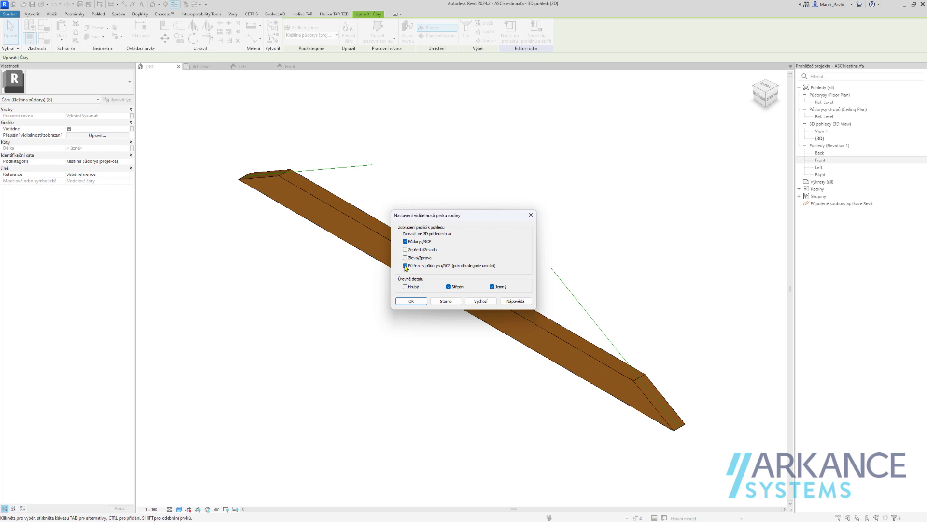
pyautogui.click(415, 301)
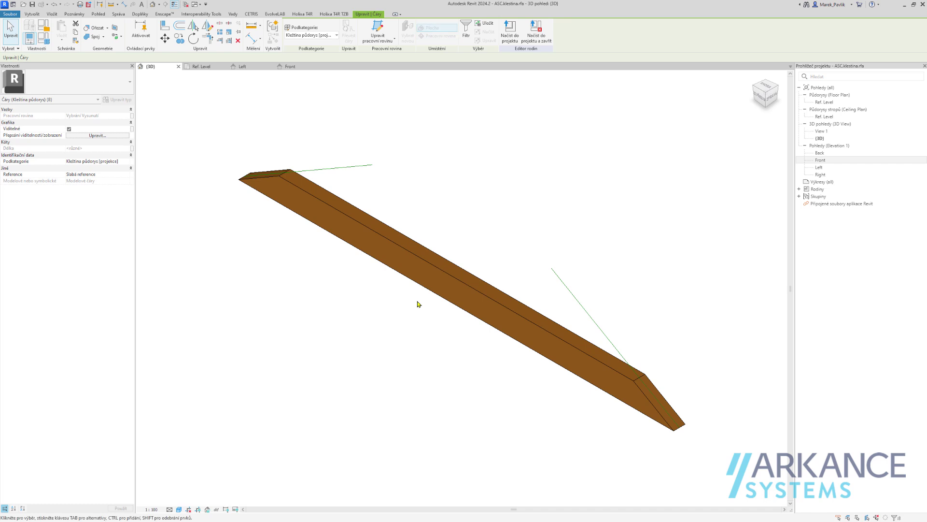
pyautogui.scroll(-3, 418, 303)
pyautogui.scroll(-1, 513, 375)
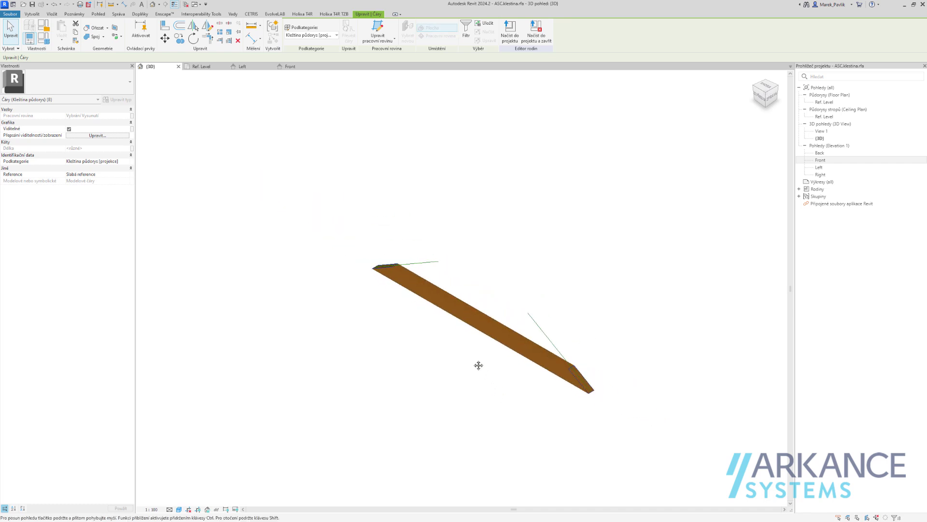
pyautogui.click(472, 364)
# Step: Flex the collar tie length to 5000, then to 2 m
pyautogui.click(51, 43)
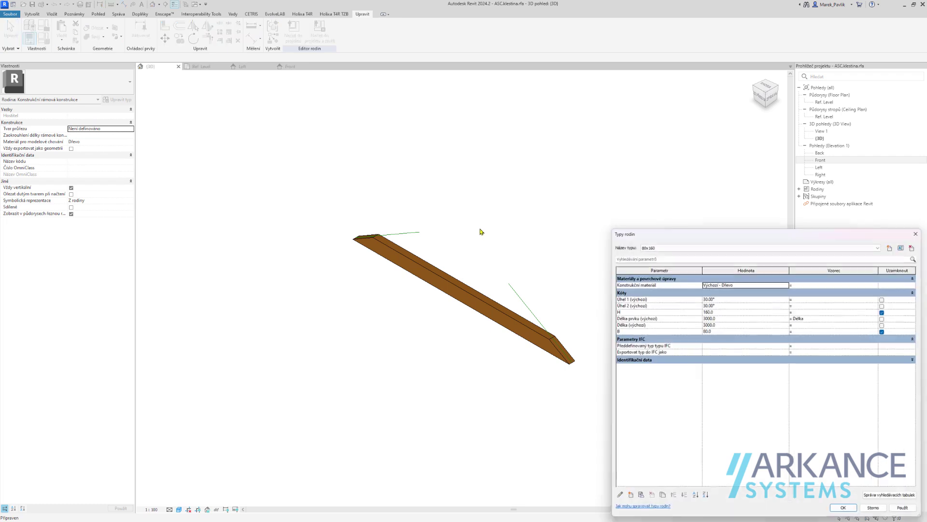
pyautogui.moveTo(641, 102); pyautogui.dragTo(642, 94)
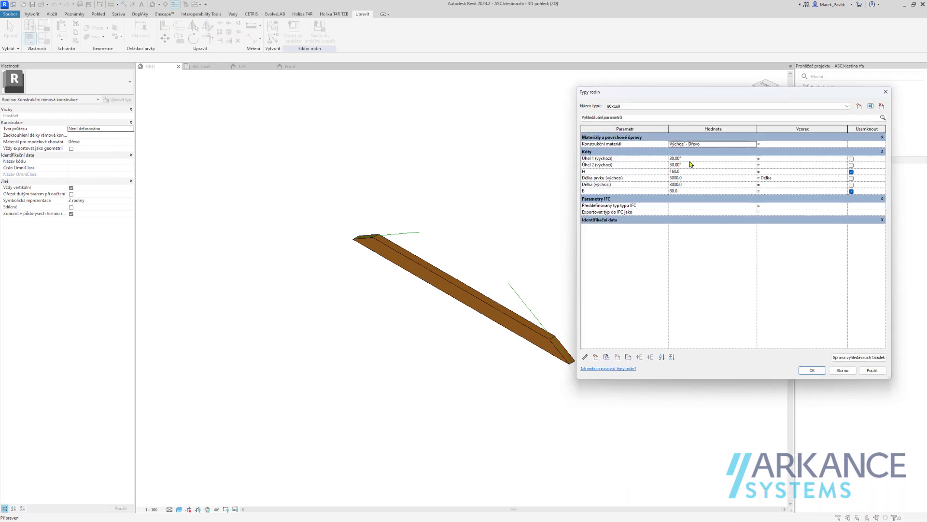
pyautogui.click(695, 177)
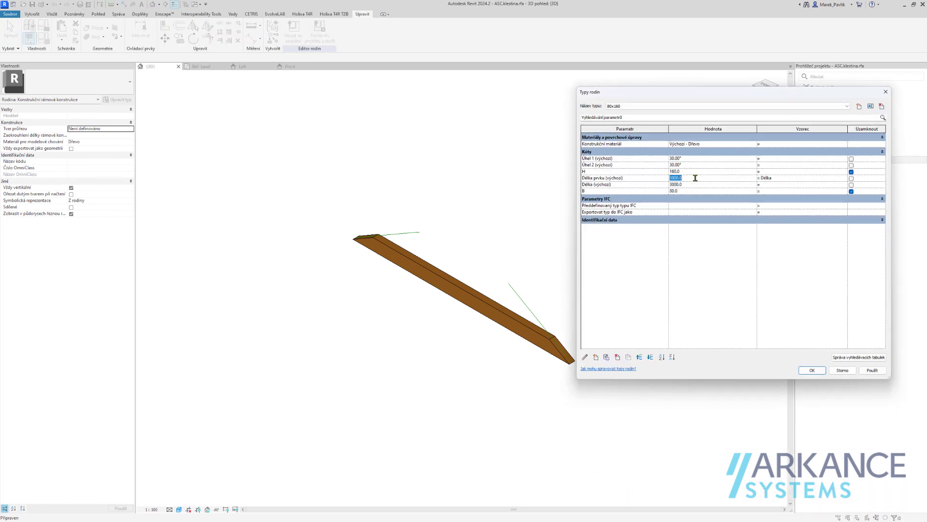
pyautogui.write('5m')
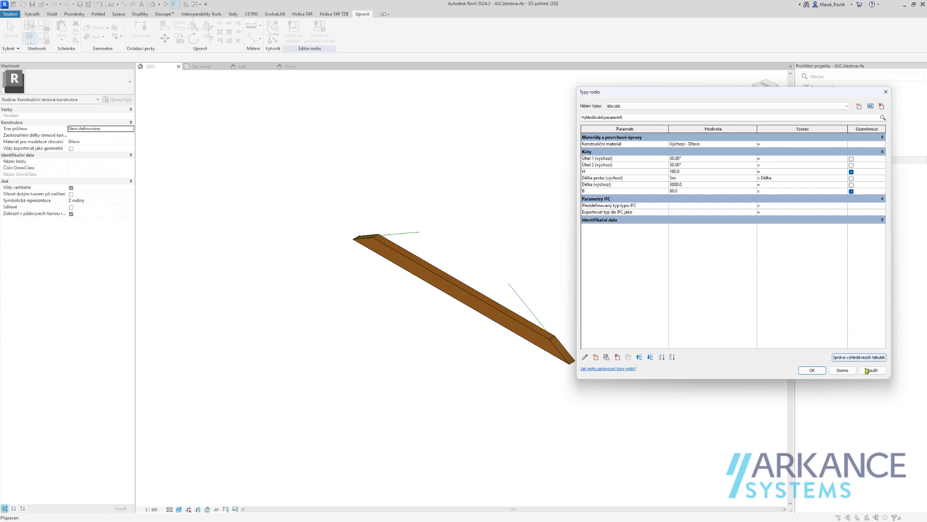
pyautogui.click(870, 370)
pyautogui.click(700, 178)
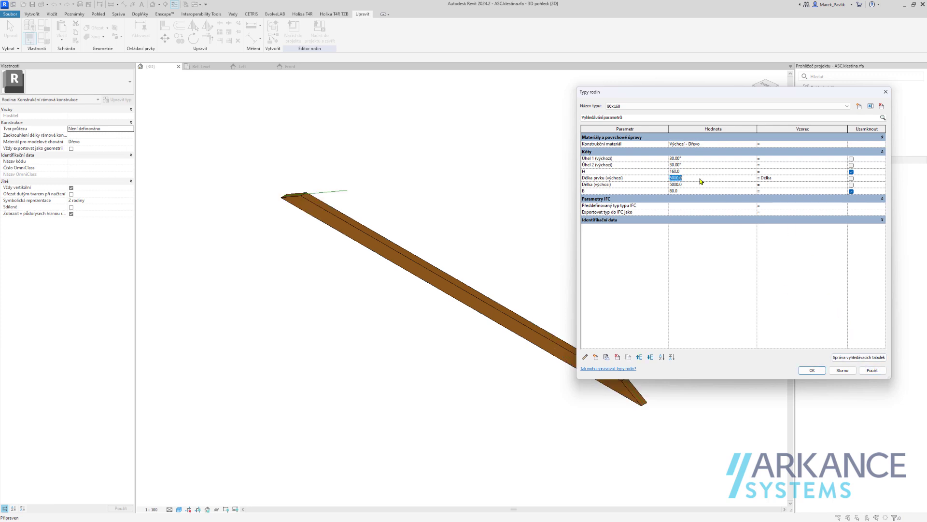
pyautogui.write('2m')
pyautogui.click(871, 371)
# Step: Set both end angles, Úhel 1 and Úhel 2, to 15°
pyautogui.click(695, 165)
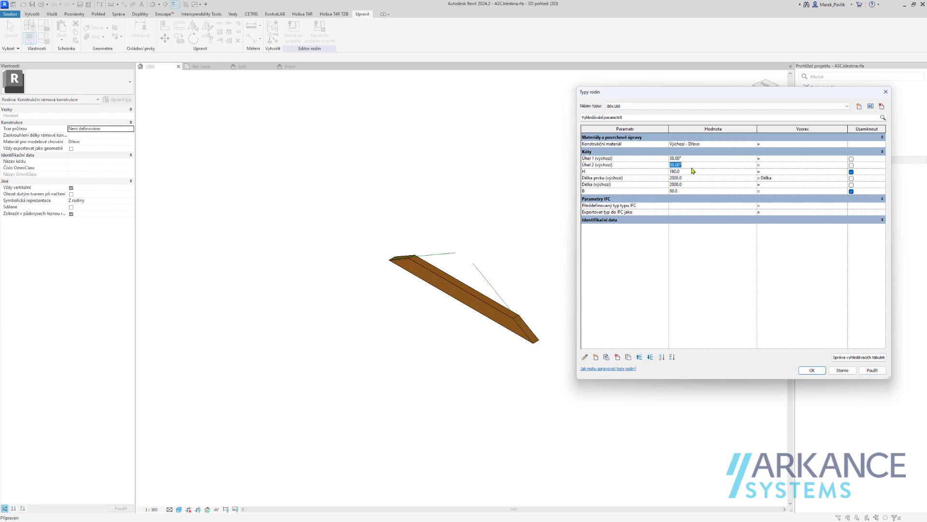
pyautogui.write('15')
pyautogui.click(694, 158)
pyautogui.write('15')
pyautogui.click(873, 371)
# Step: Switch to the 50x140 type and keep the changes
pyautogui.click(671, 105)
pyautogui.click(655, 113)
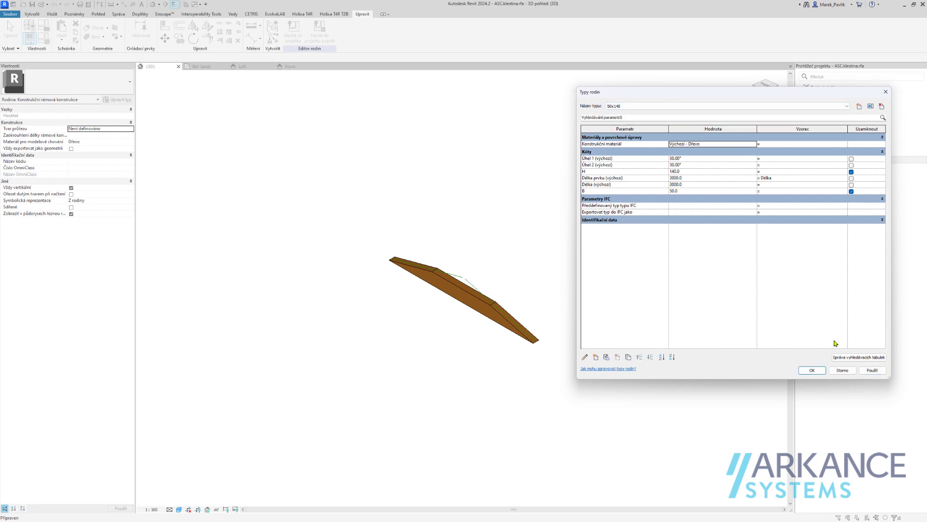
pyautogui.click(872, 371)
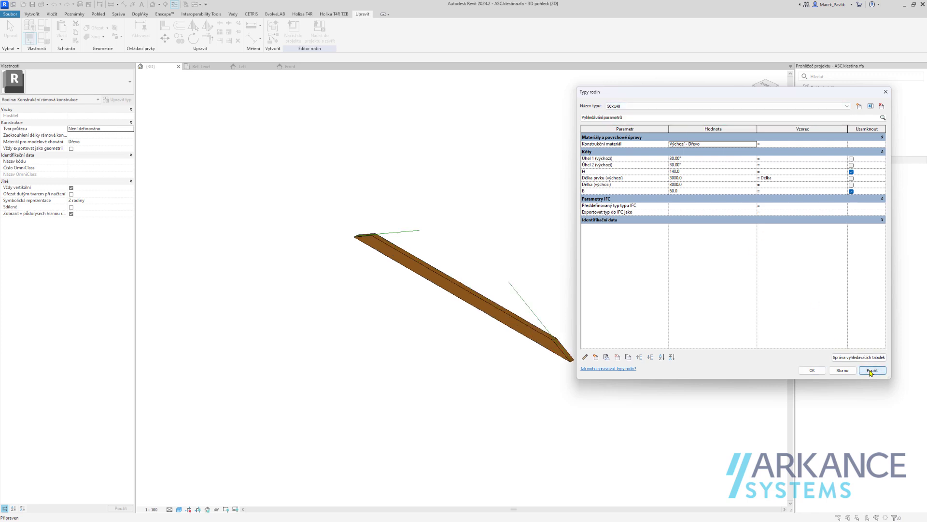
pyautogui.click(811, 370)
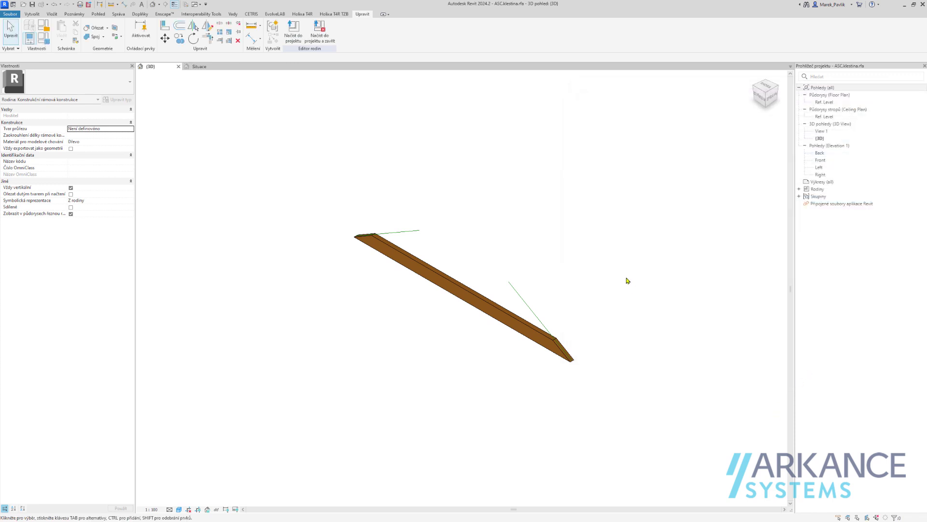